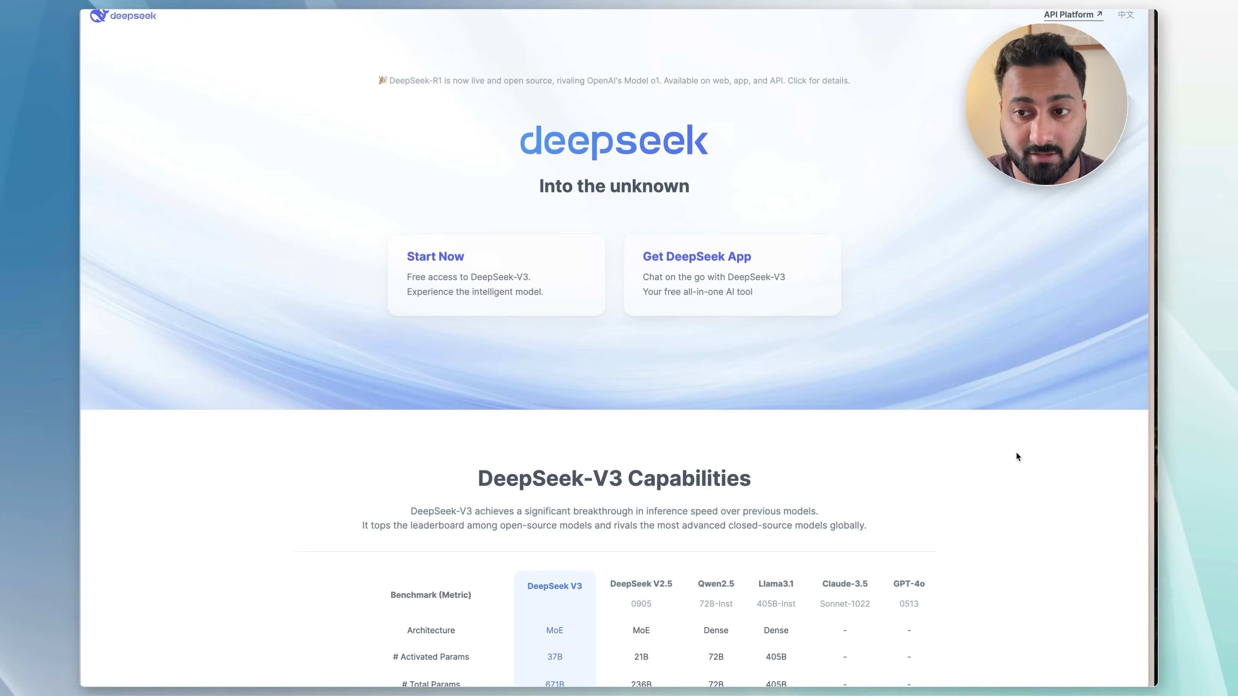
Step: Scroll through the DeepSeek homepage to look over its content
scroll(1017, 456, "down", 5)
scroll(1016, 456, "up", 5)
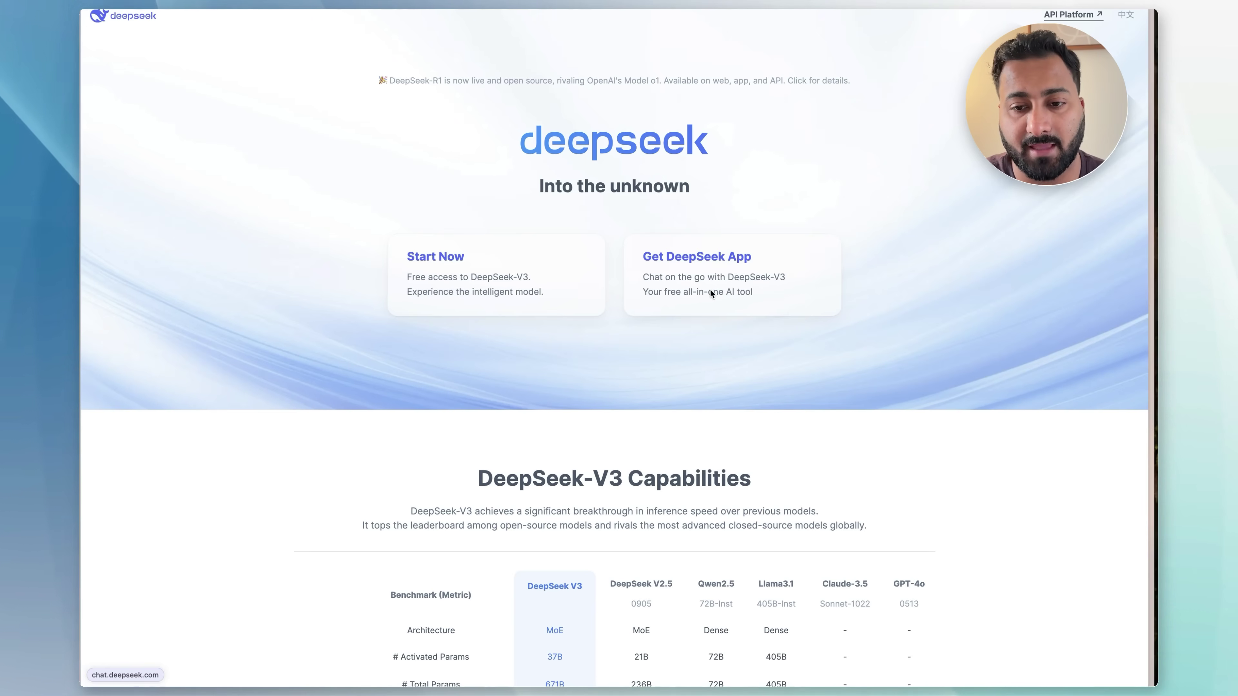
mouse_move(710, 291)
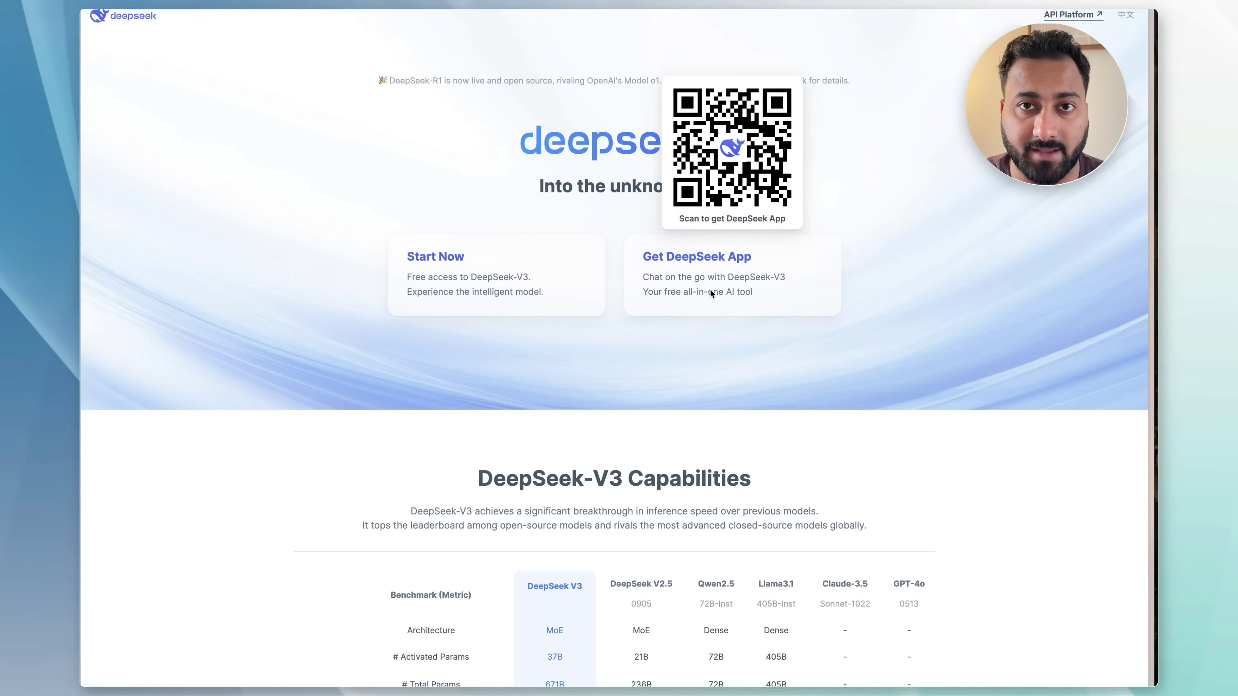
scroll(1058, 412, "down", 5)
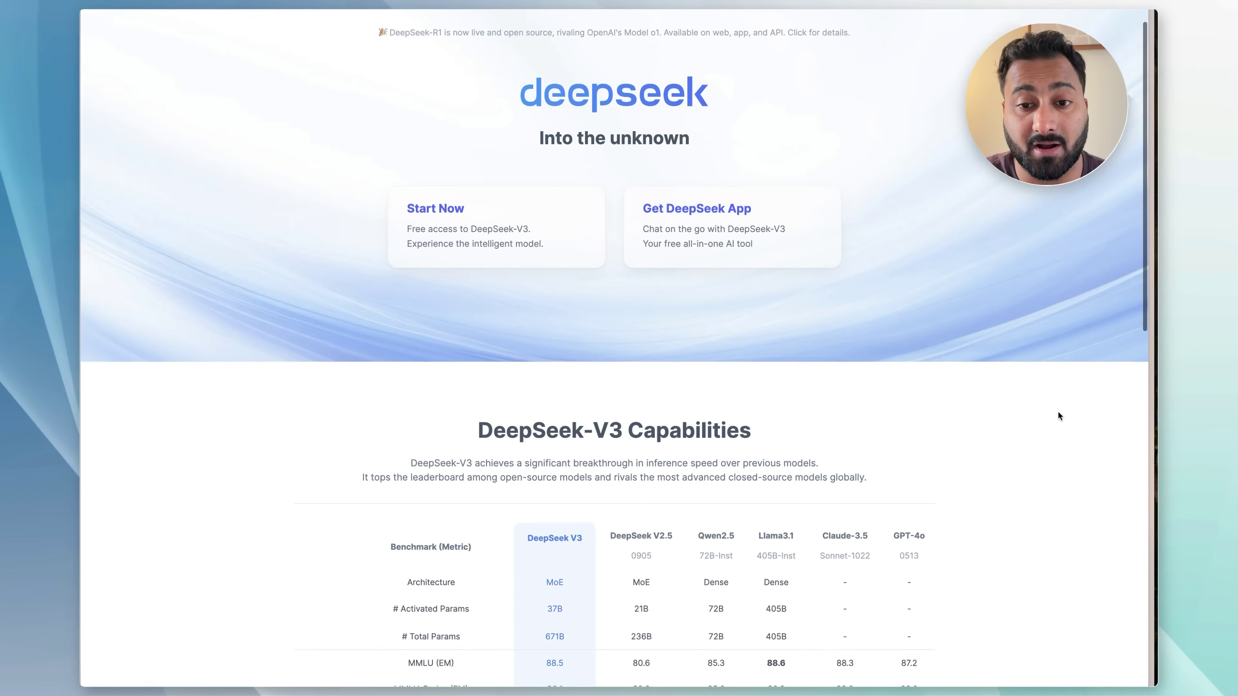
scroll(1058, 412, "down", 4)
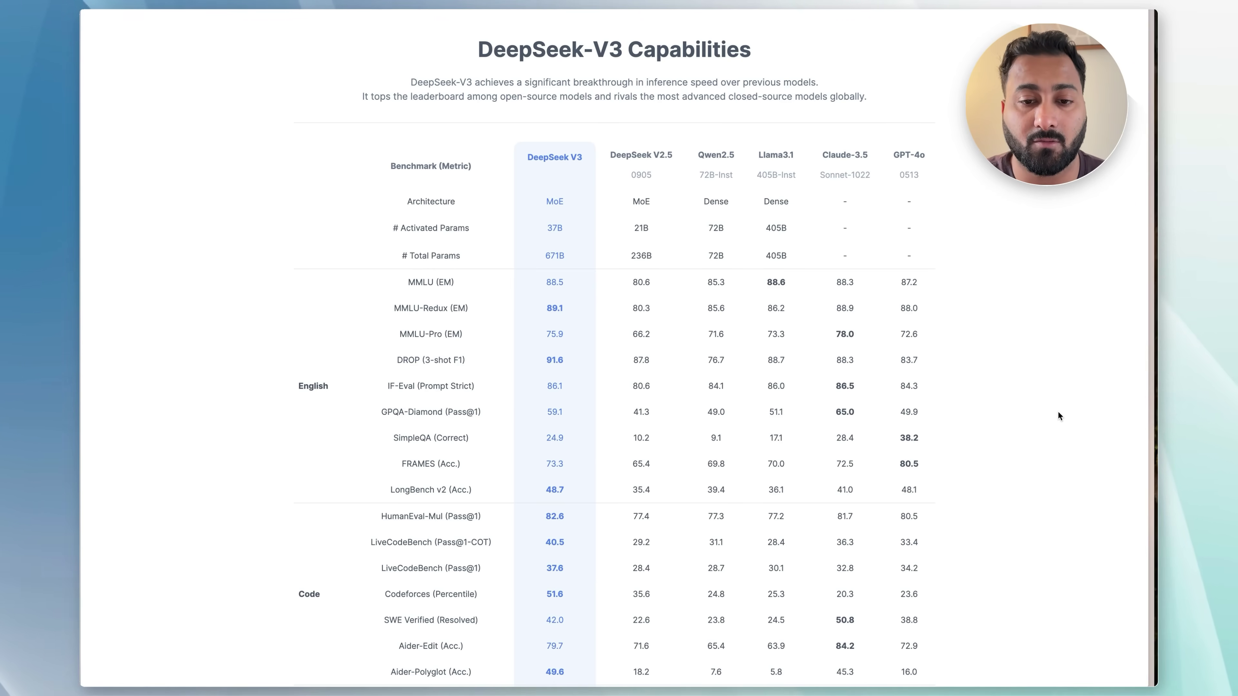
scroll(1058, 413, "down", 3)
scroll(1058, 415, "down", 2)
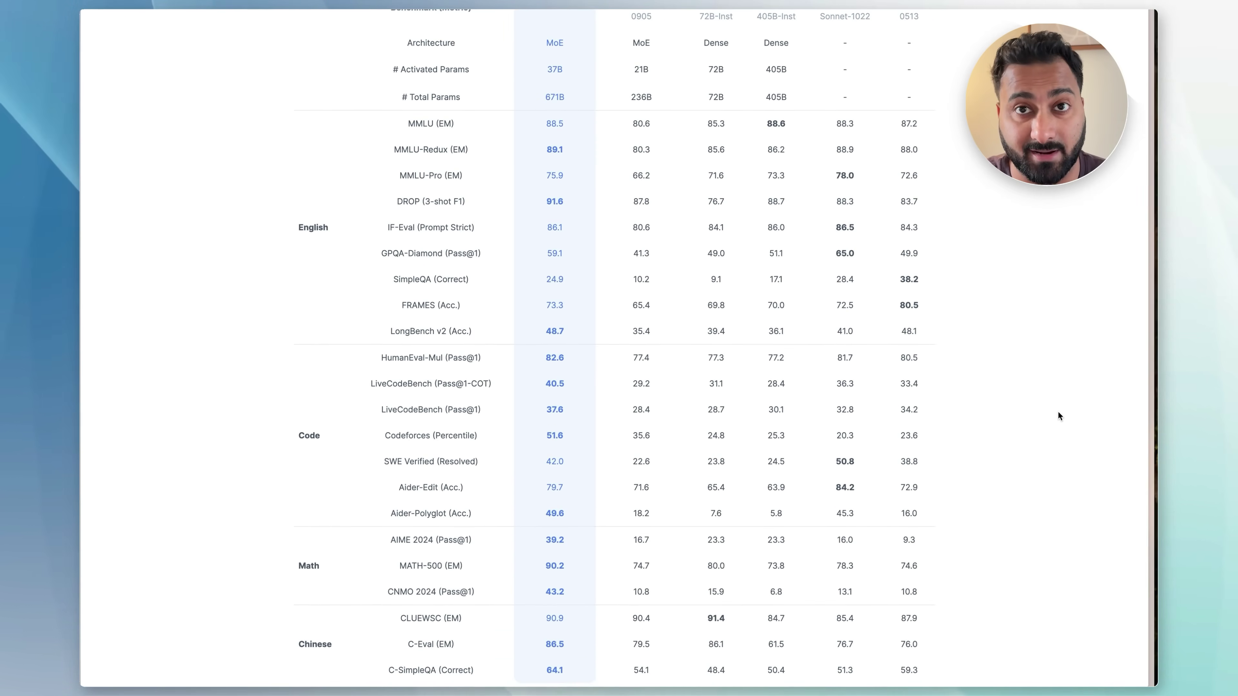
scroll(1058, 416, "up", 15)
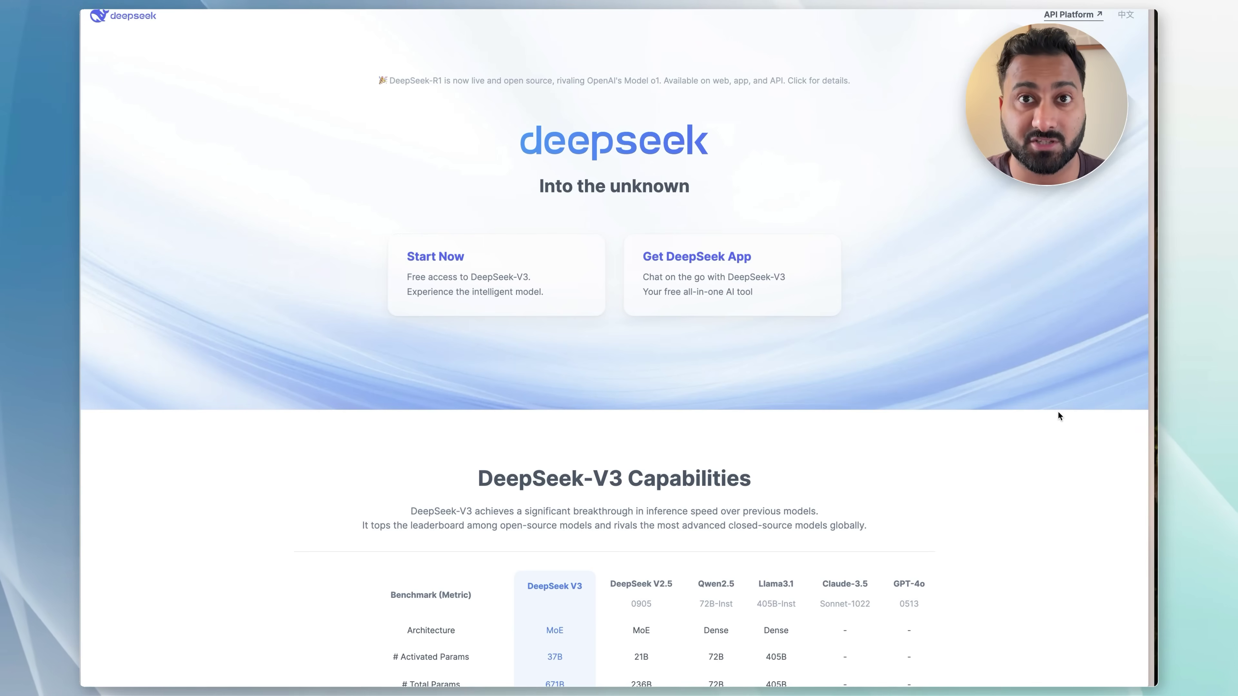
Step: Start a DeepSeek-V3 chat, then hide and restore the chat history sidebar
left_click(473, 276)
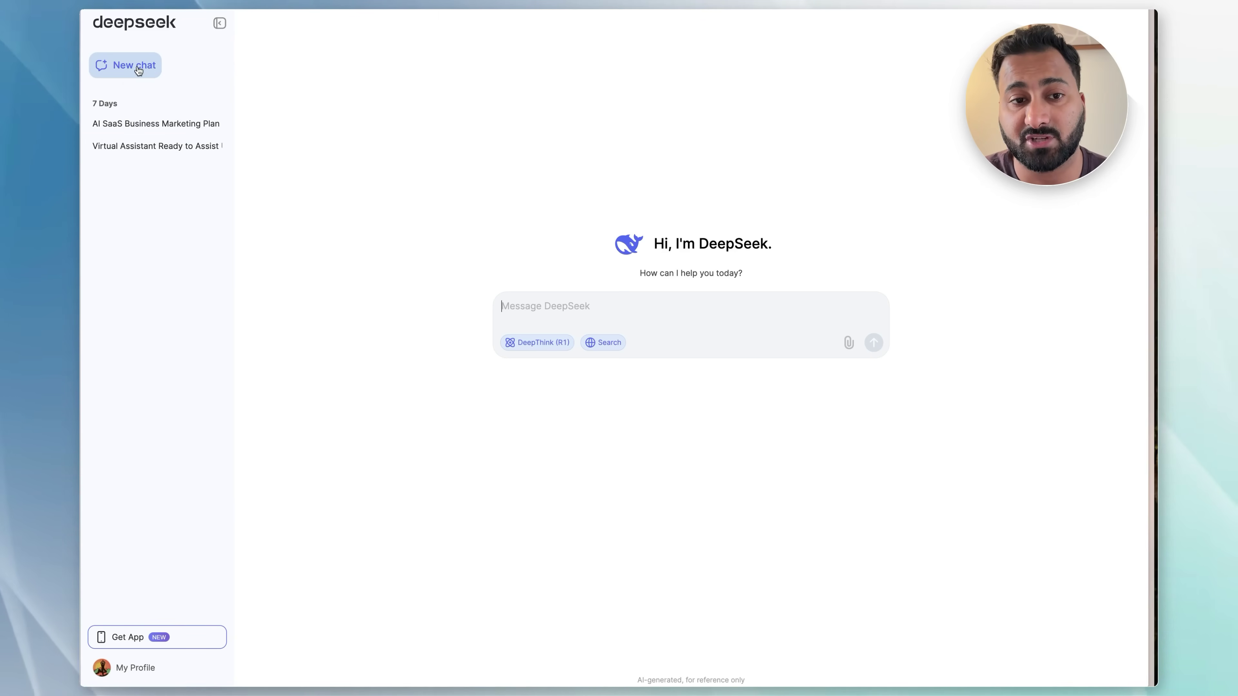
left_click(220, 24)
left_click(101, 66)
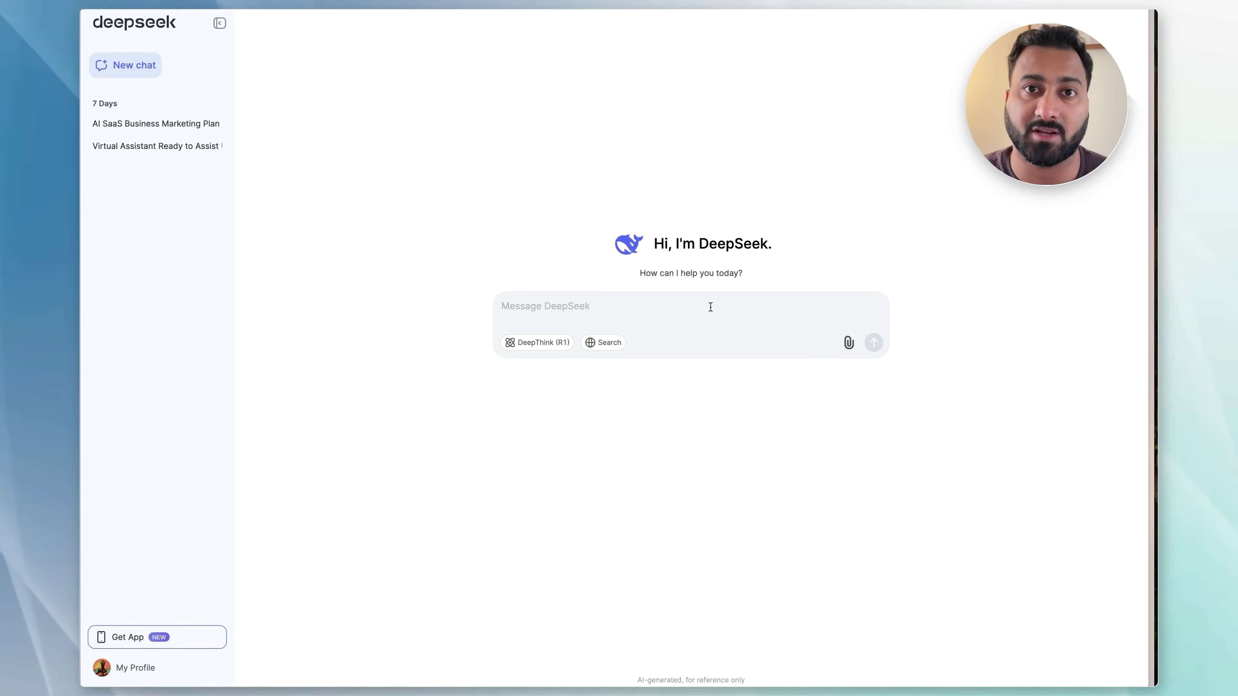
Step: Submit the pasted crypto question, then ask 'What's today's weather in New York?' with Search enabled
type("what is a crypto currency?")
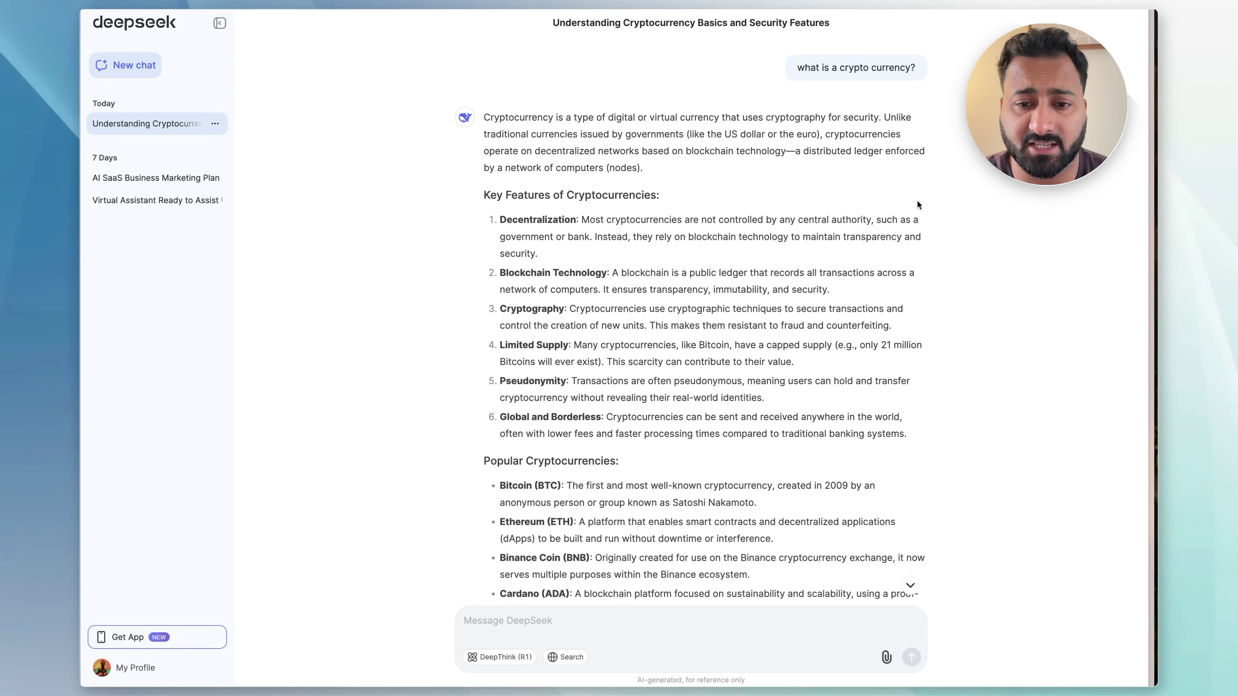
scroll(917, 200, "down", 10)
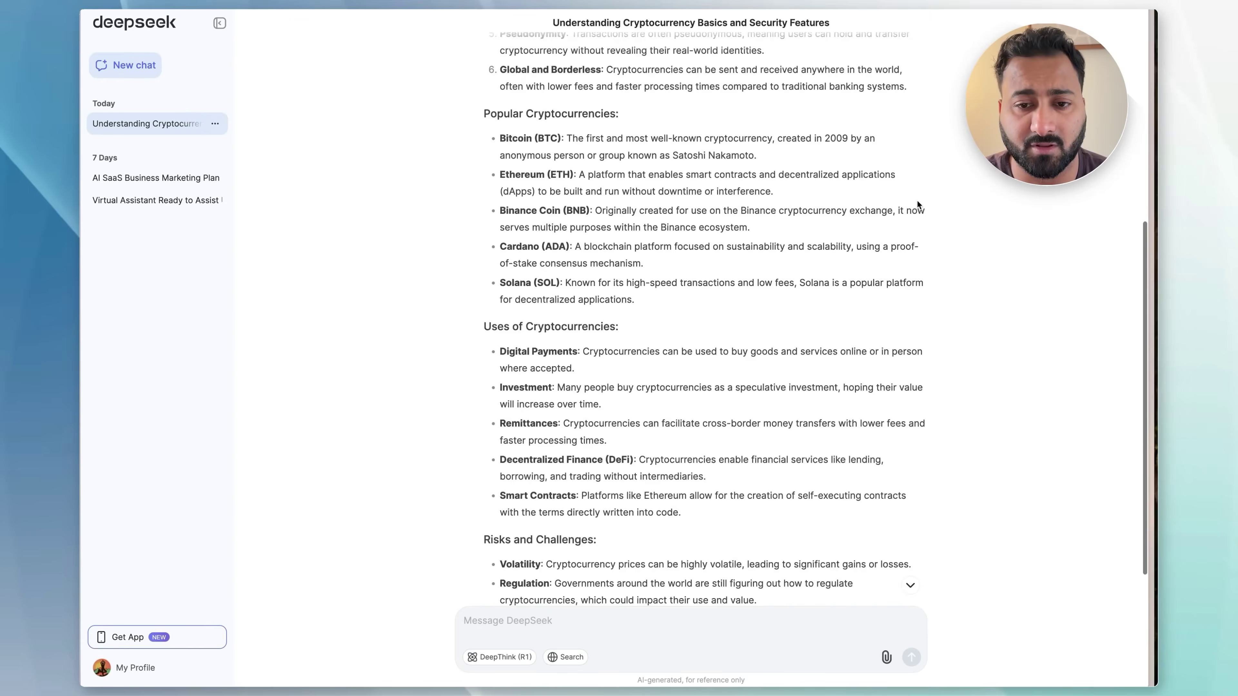
type("What's today's weather in New York?")
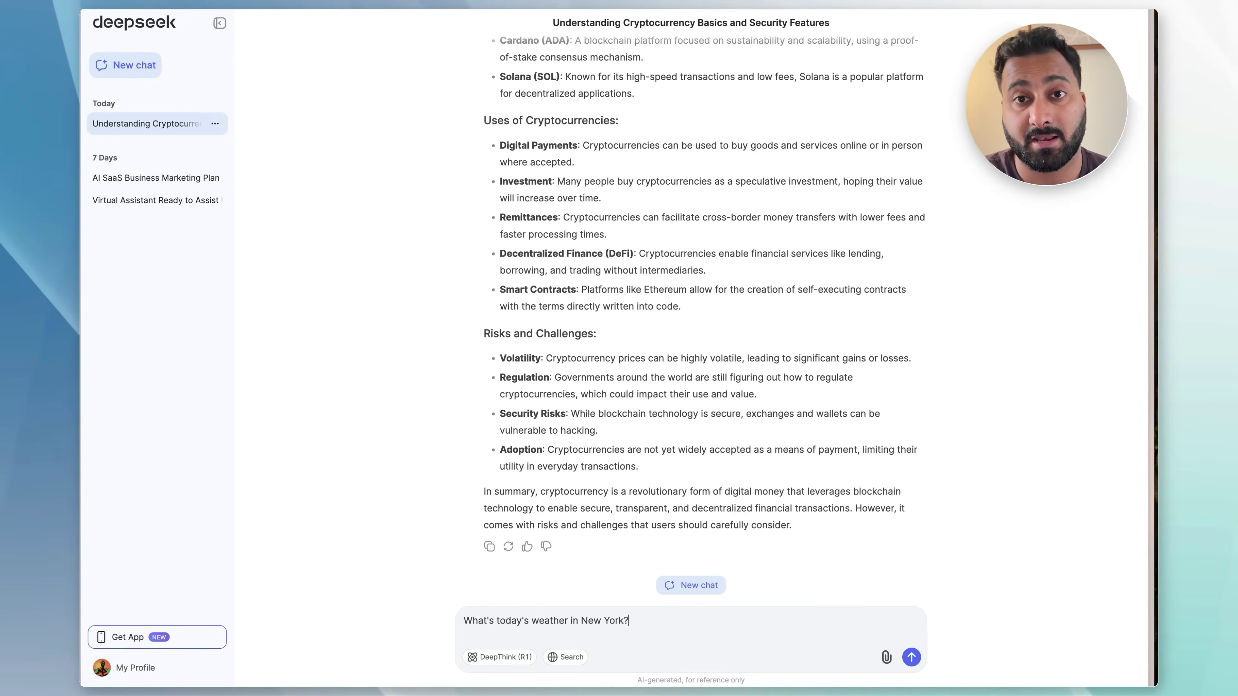
left_click(574, 659)
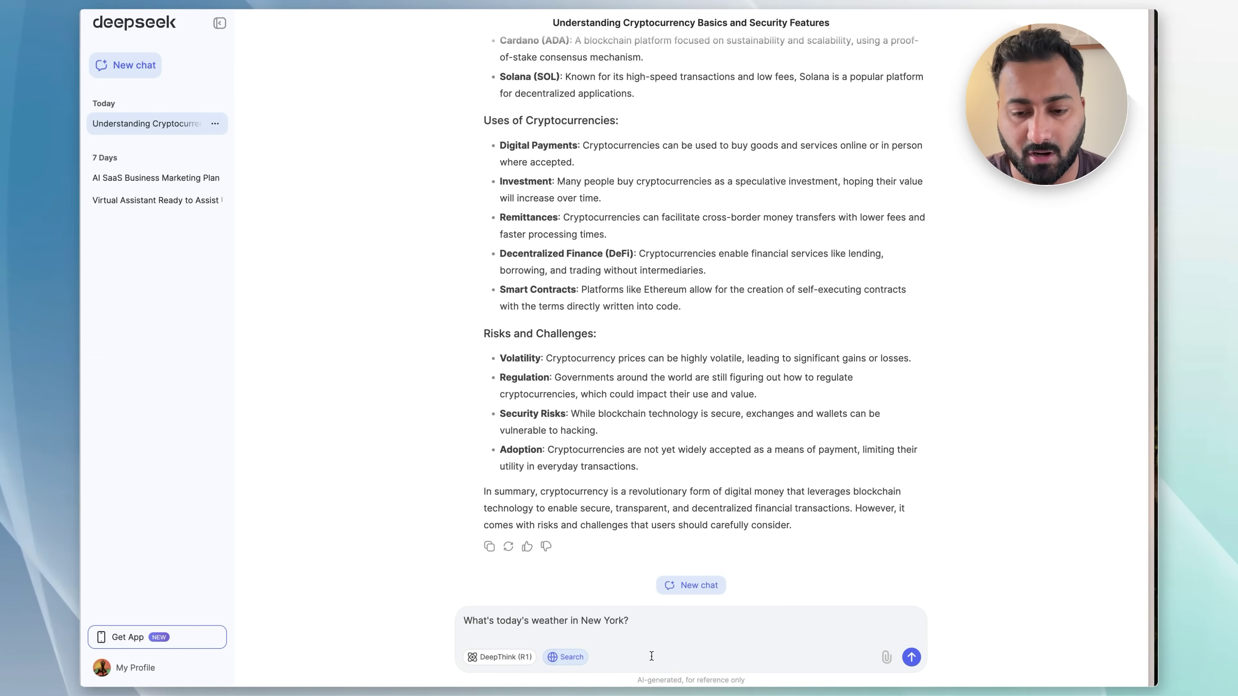
left_click(906, 663)
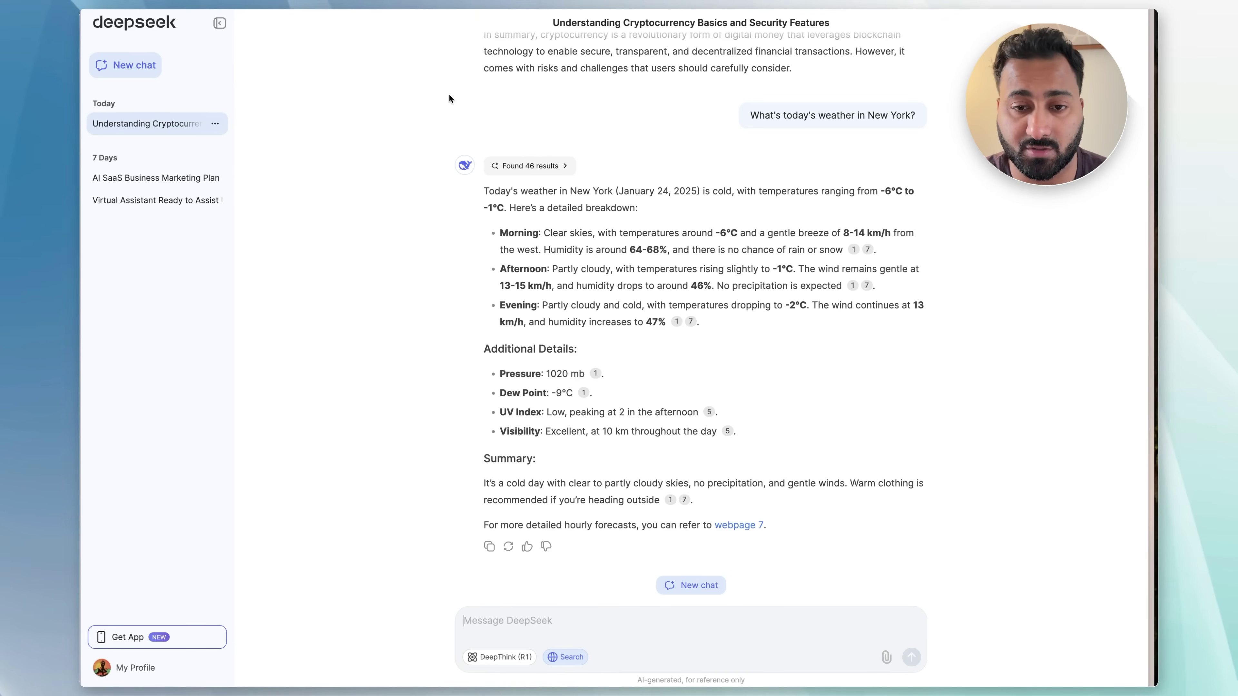
Step: Open the 46 search results panel and scroll through sources like Weather25.com and CBS News
left_click(535, 167)
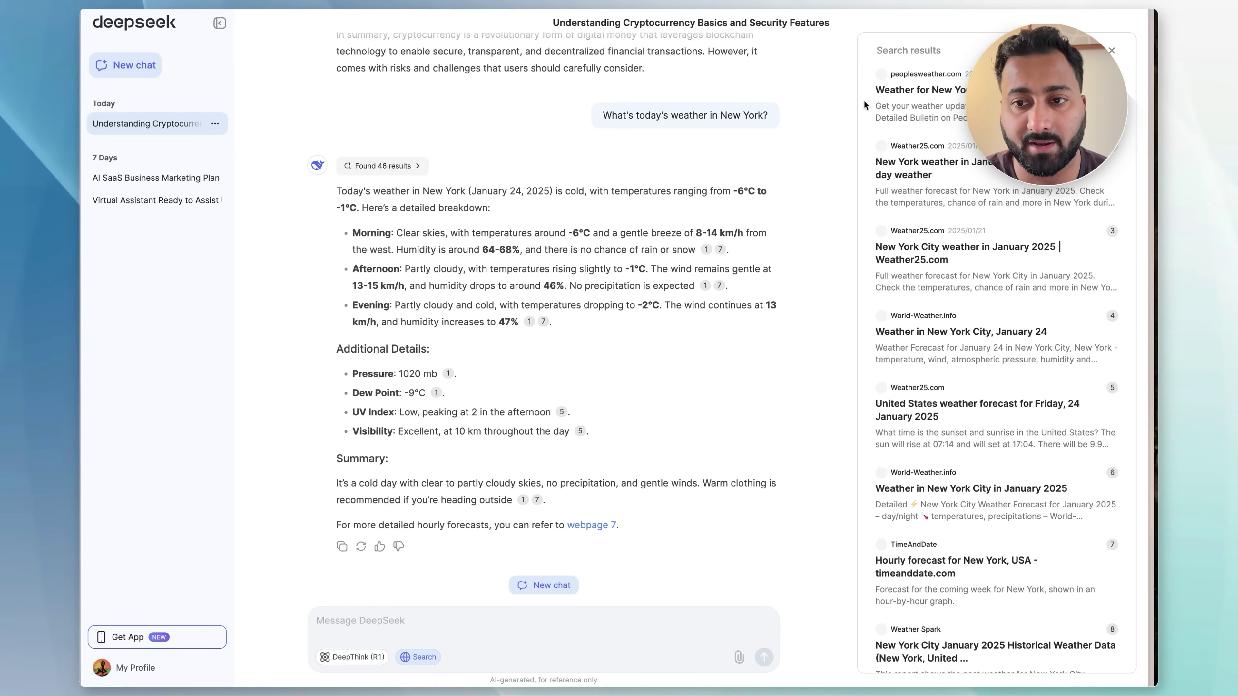
scroll(943, 197, "down", 20)
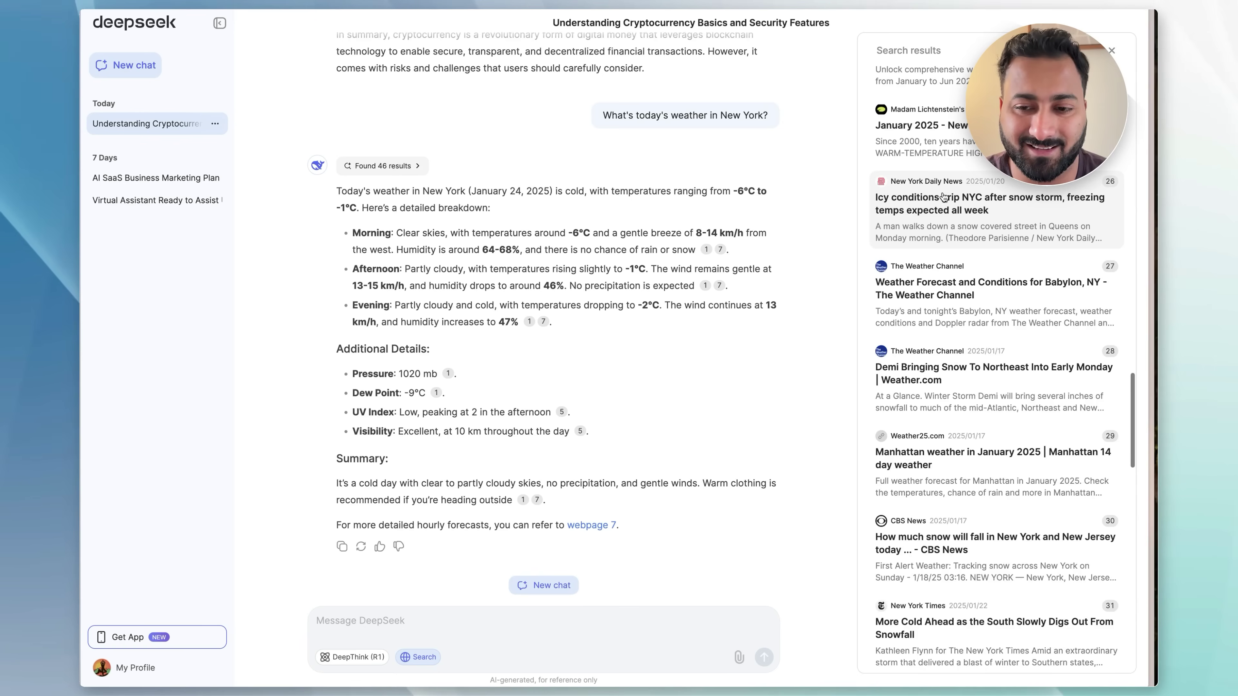
scroll(944, 197, "up", 14)
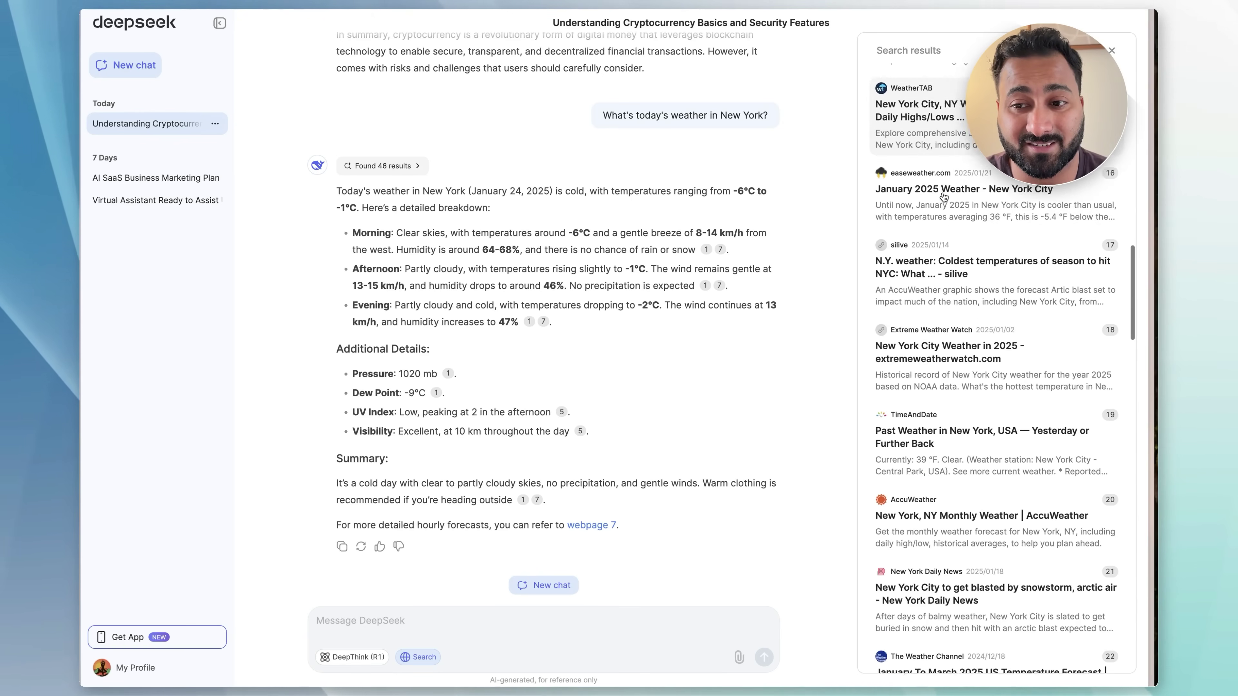
scroll(943, 197, "down", 12)
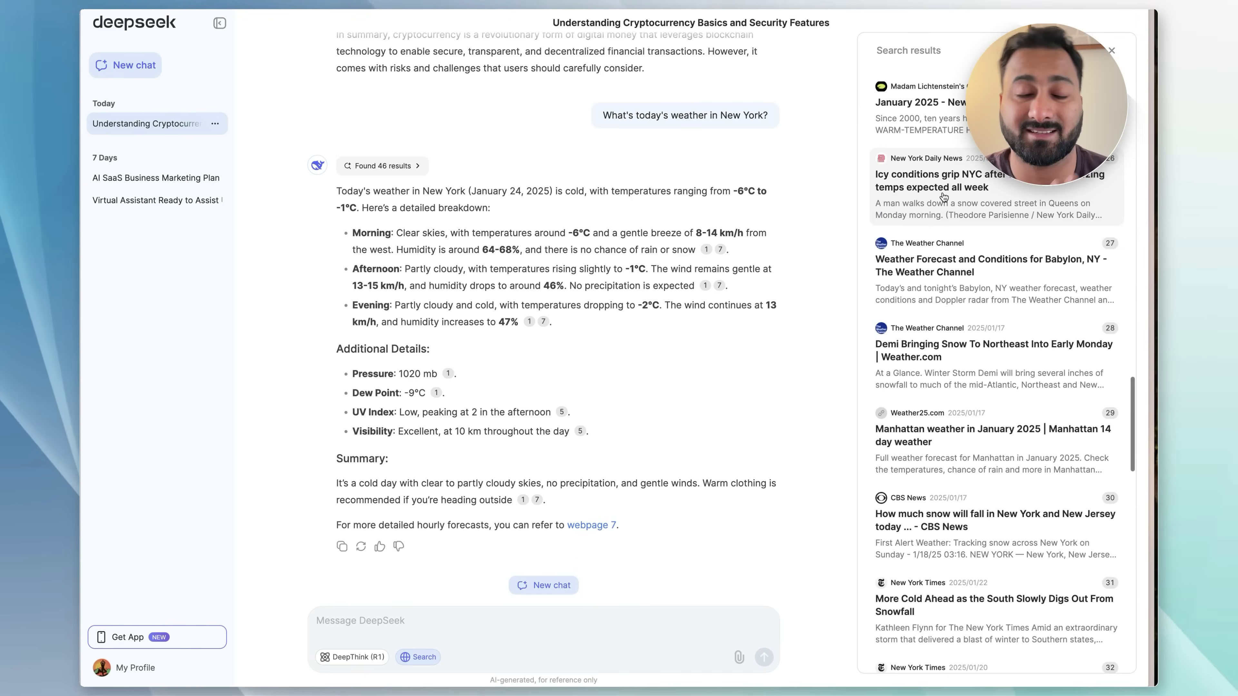
scroll(944, 197, "down", 1)
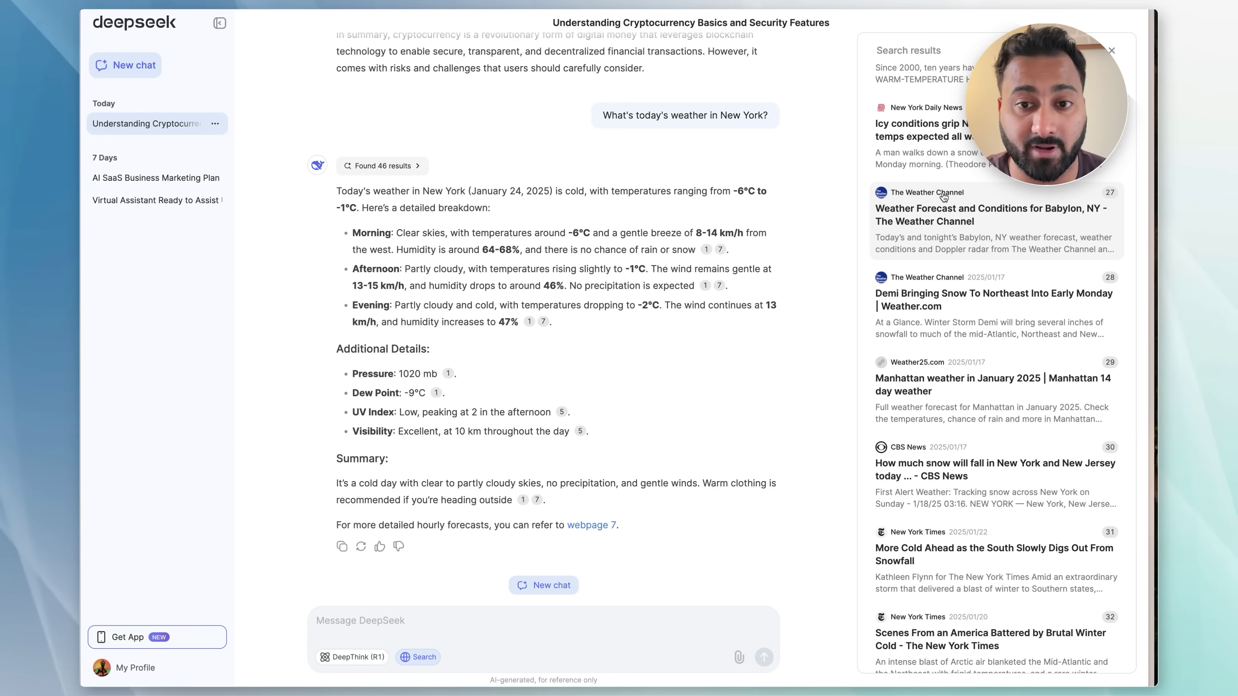
type("What are the latest ai news from the past few days?")
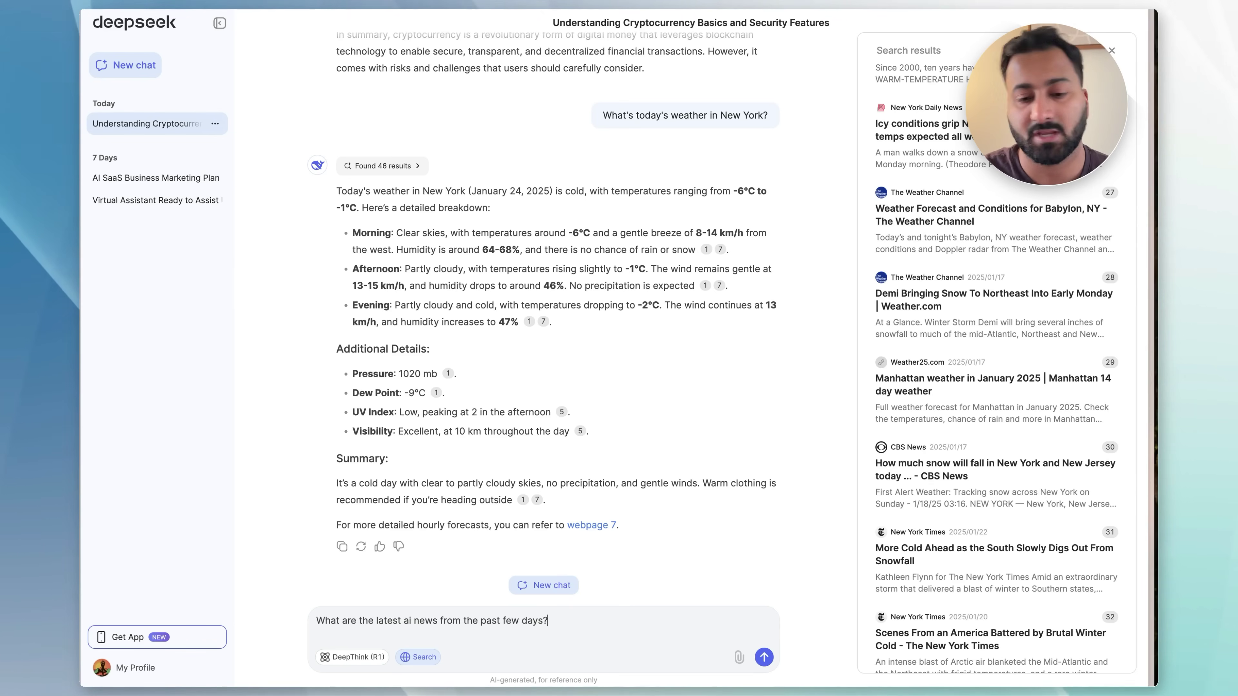
key("Return")
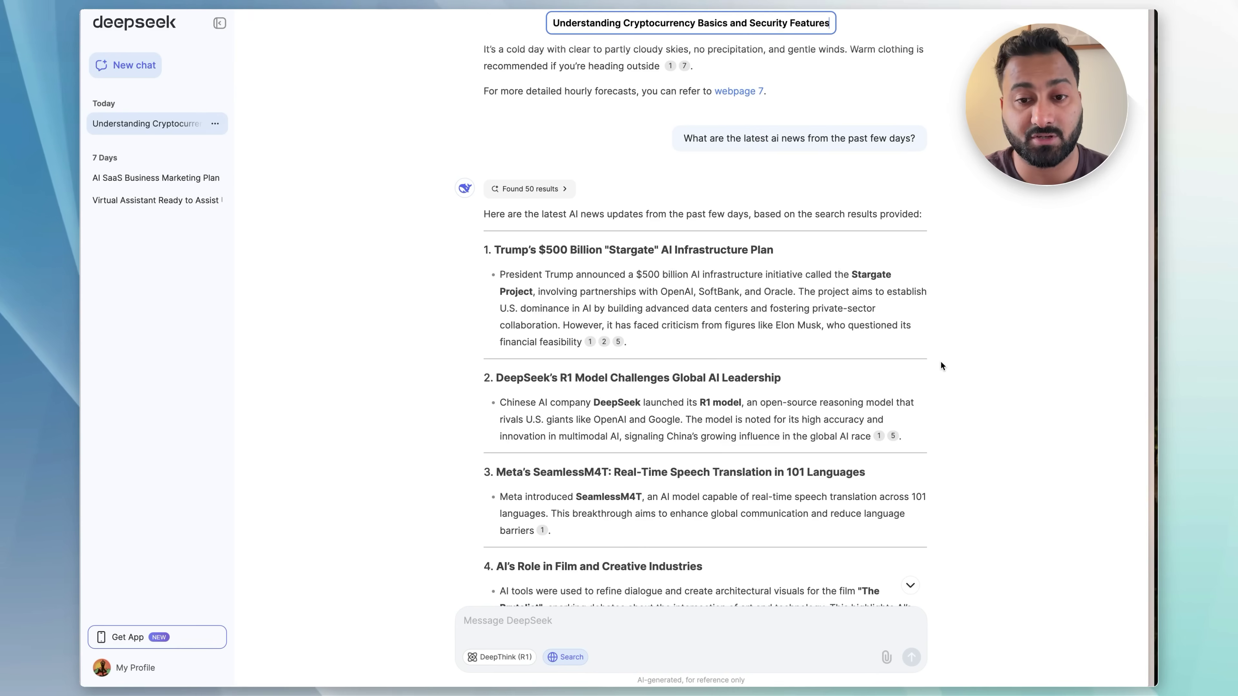
scroll(941, 362, "down", 3)
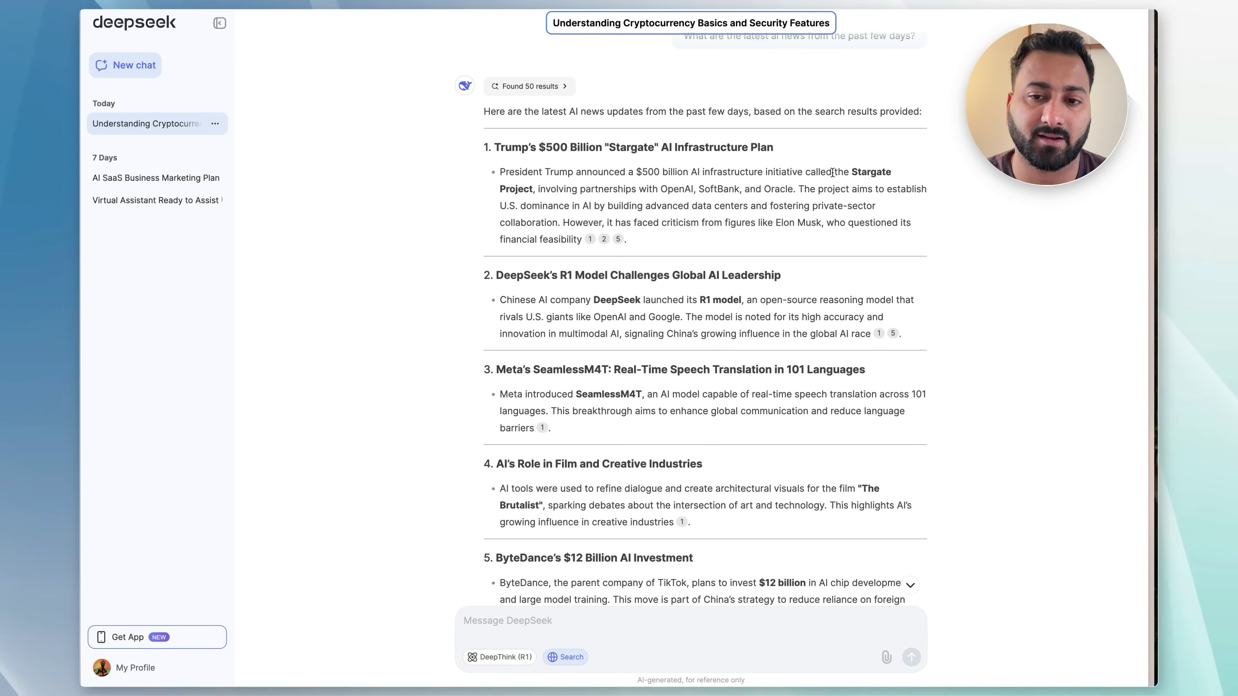
scroll(955, 247, "down", 1)
scroll(956, 247, "down", 5)
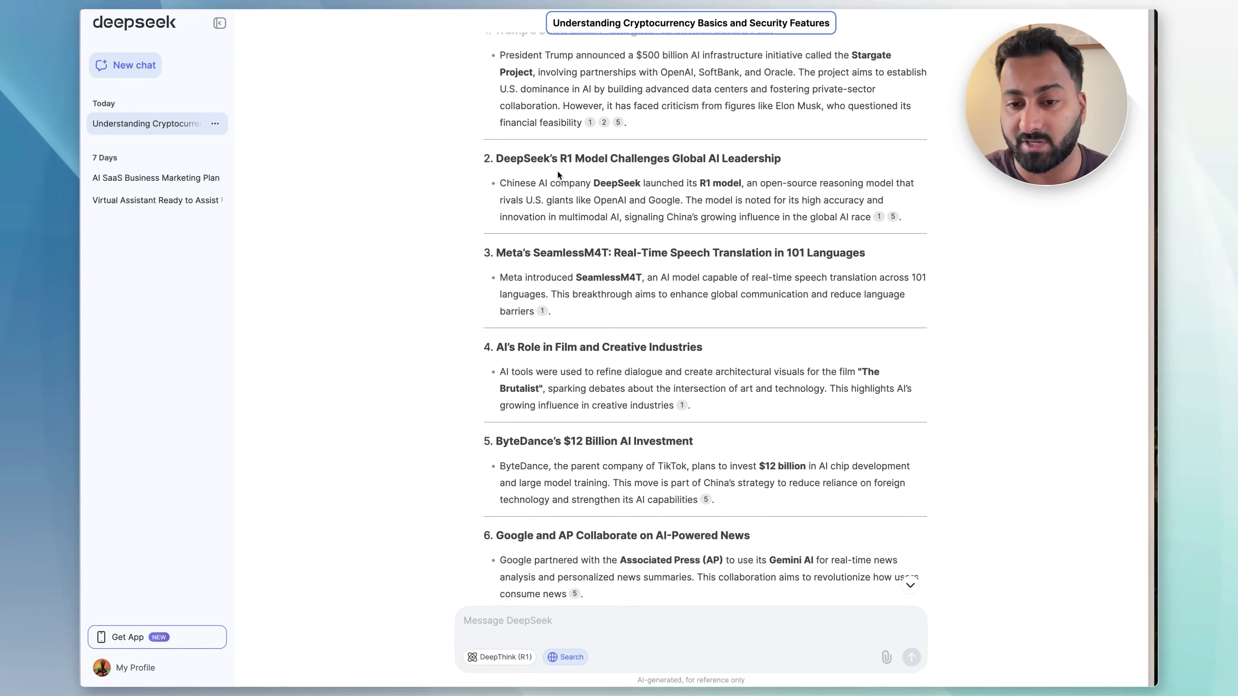
scroll(557, 172, "down", 5)
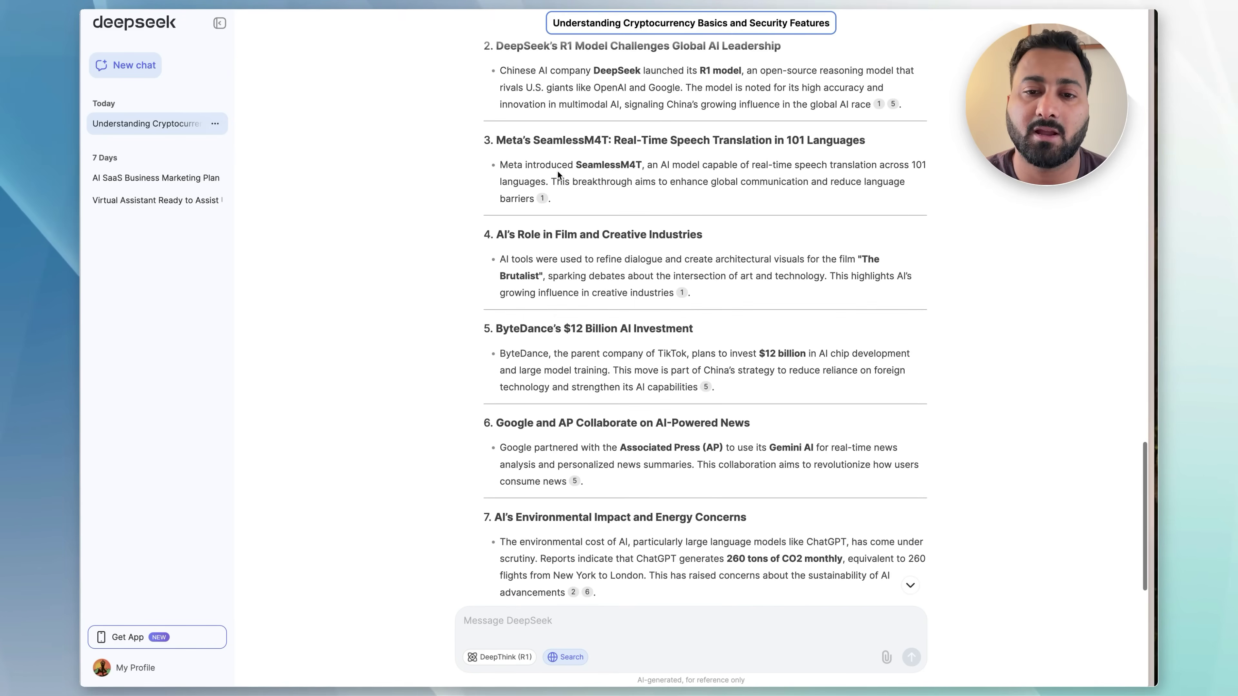
scroll(692, 302, "down", 8)
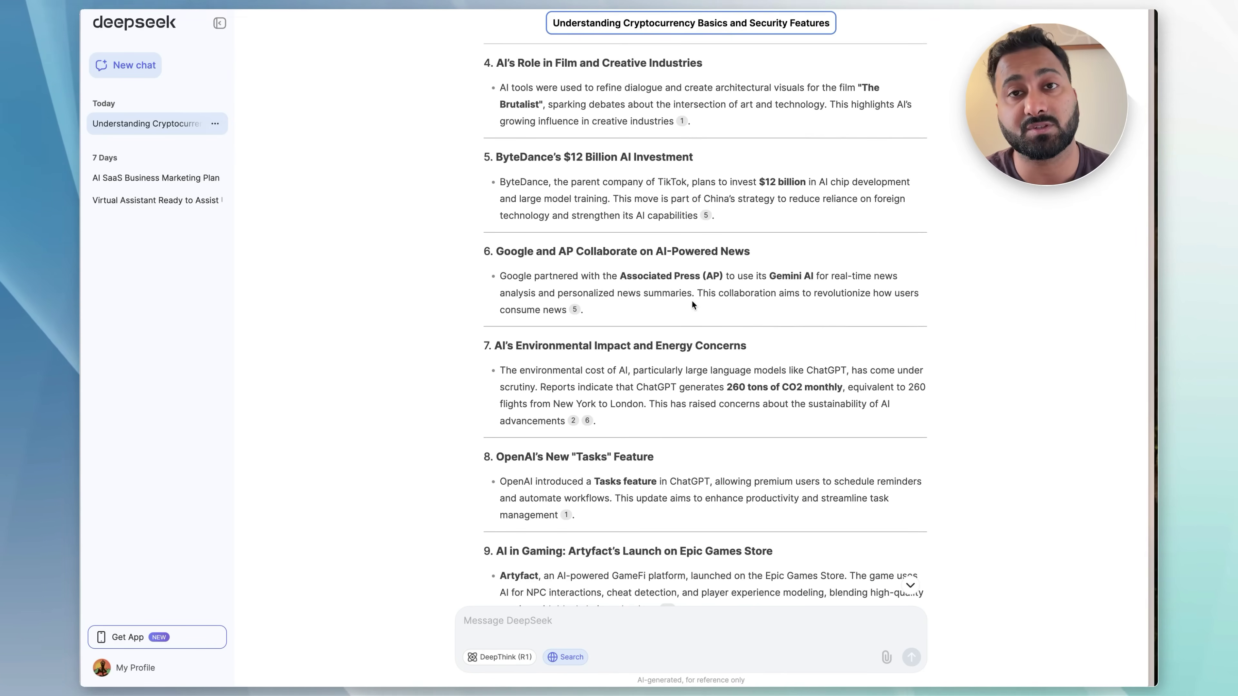
scroll(692, 301, "up", 20)
scroll(632, 272, "down", 5)
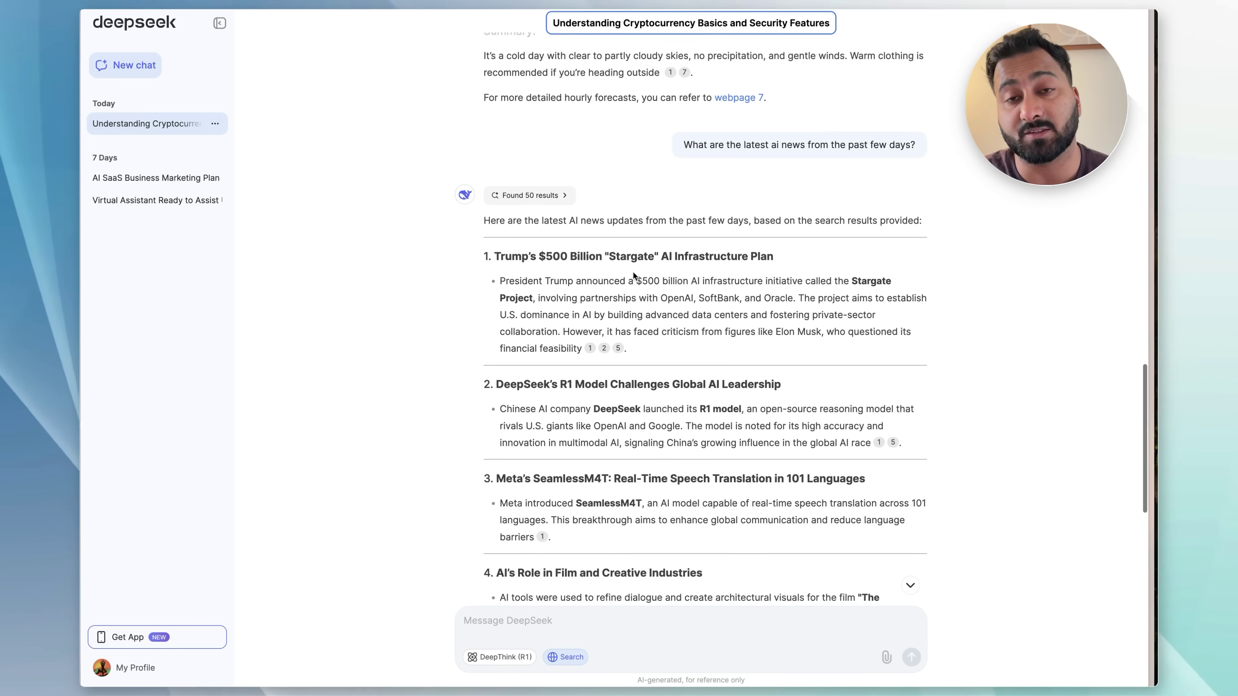
left_click(531, 154)
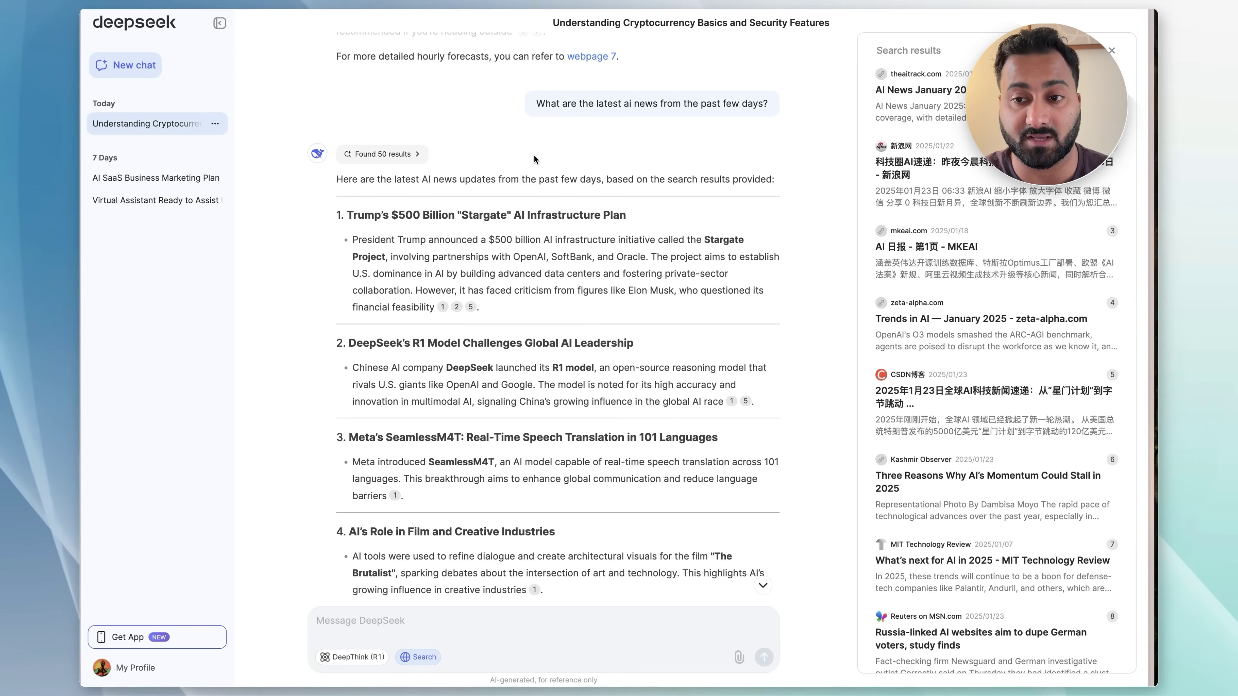
left_click(1111, 50)
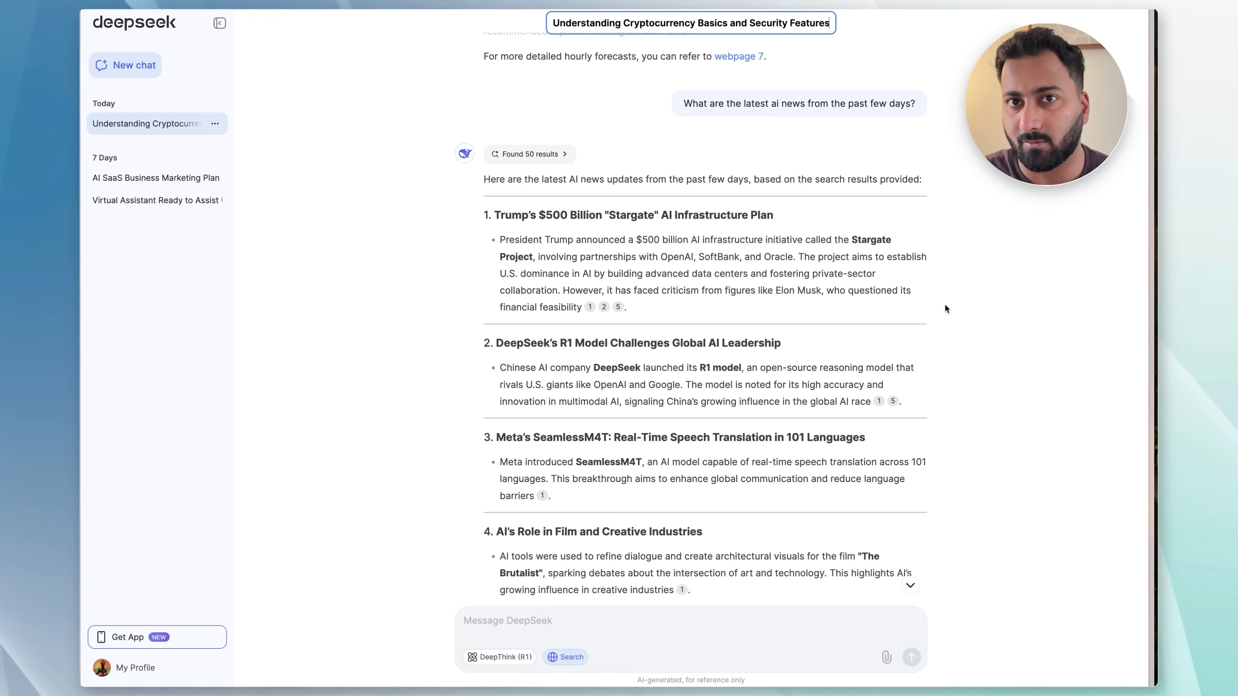
scroll(944, 304, "down", 15)
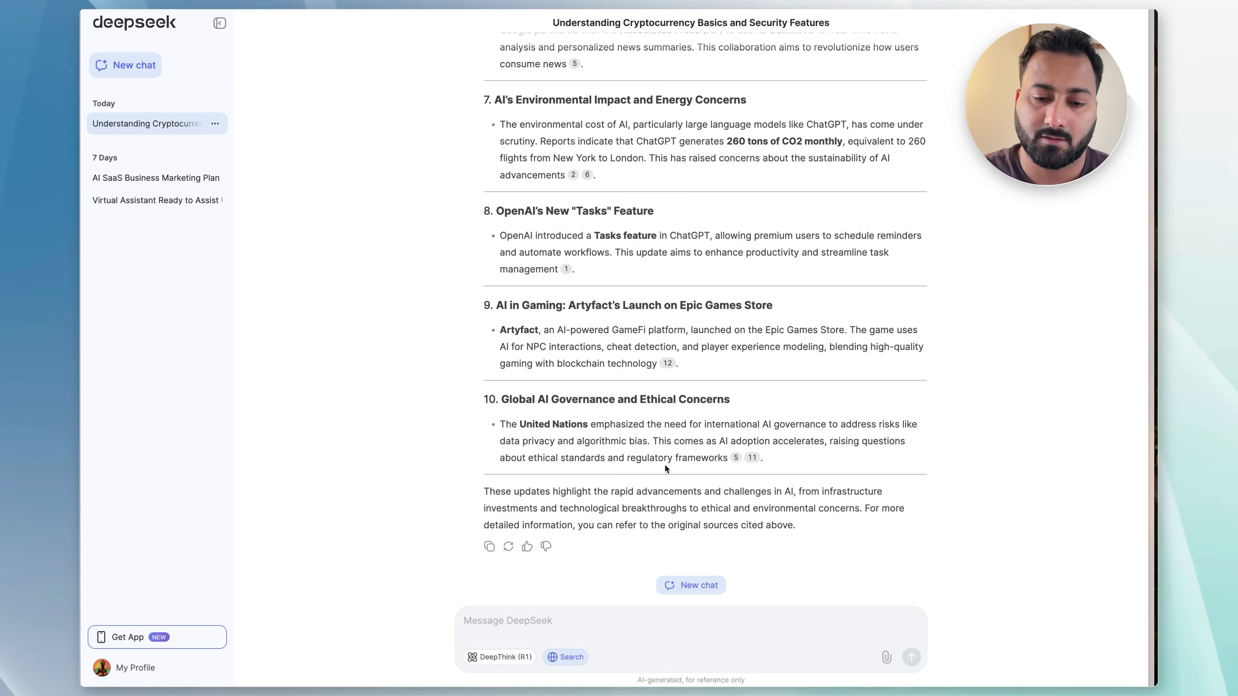
Step: With DeepThink (R1) on, send the pasted question about a React chat app on Supabase
left_click(494, 664)
type("How would I build a chat app in React with the backend and database being in Superbase?")
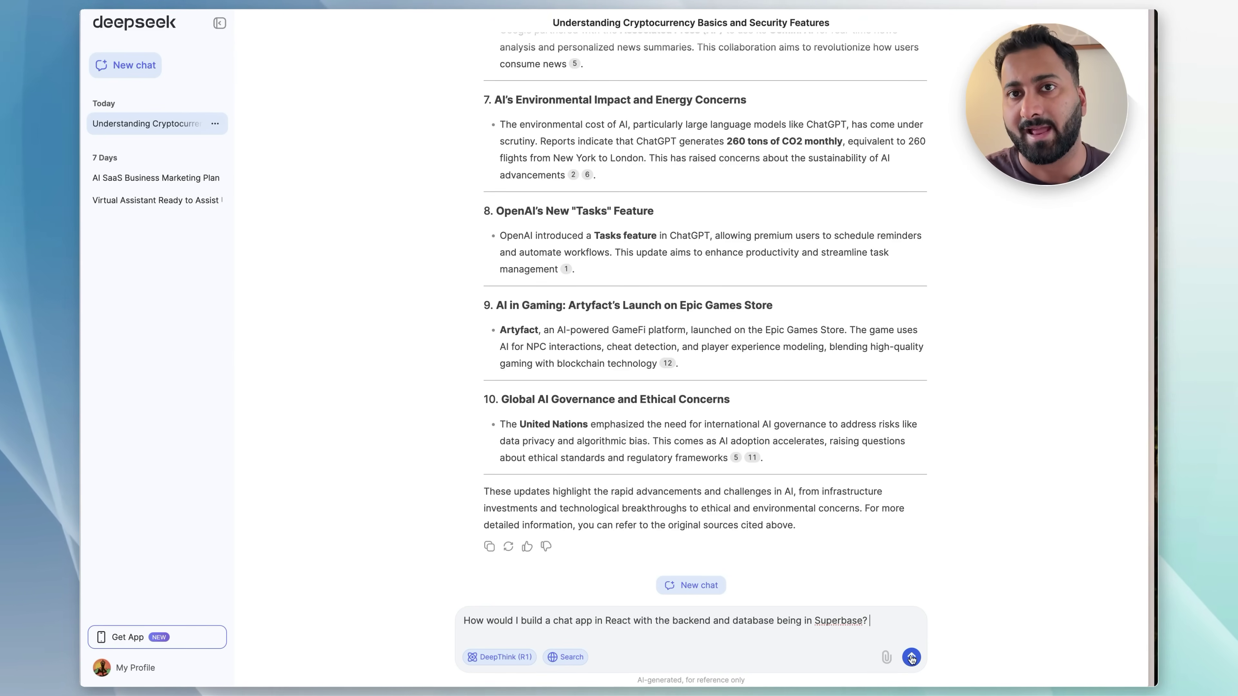
left_click(912, 659)
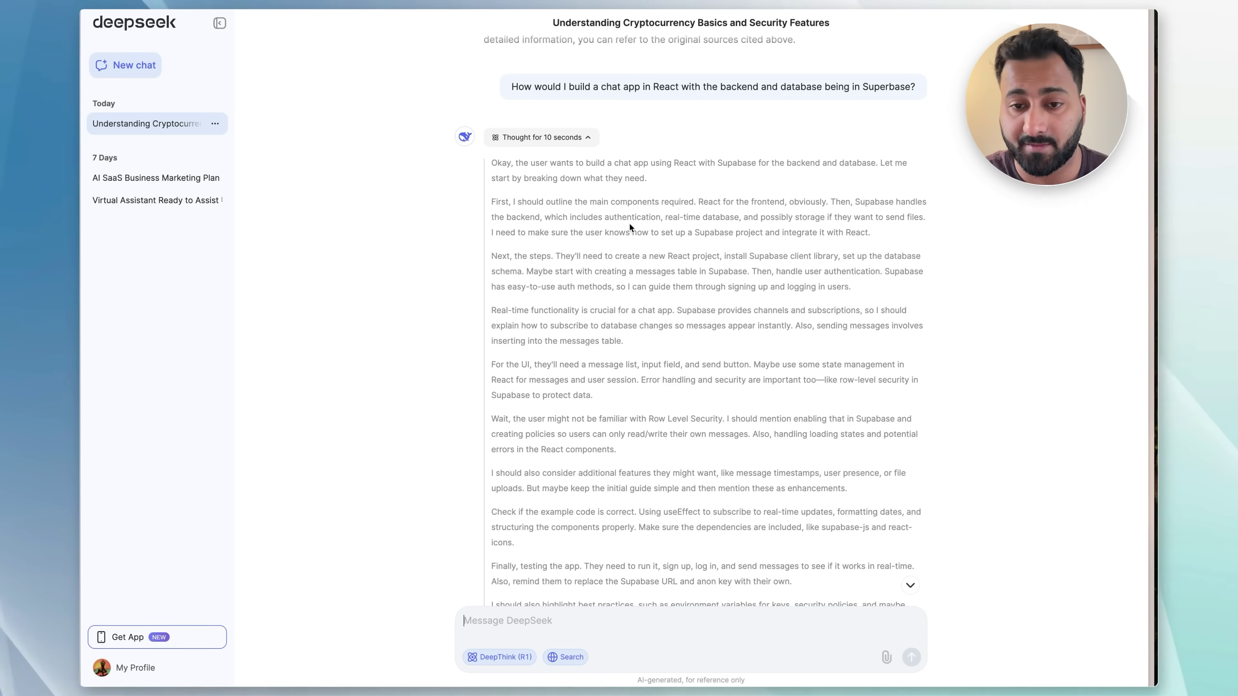
Step: Scroll through R1's reasoning and answer down to the SQL creating the messages table
scroll(535, 186, "down", 1)
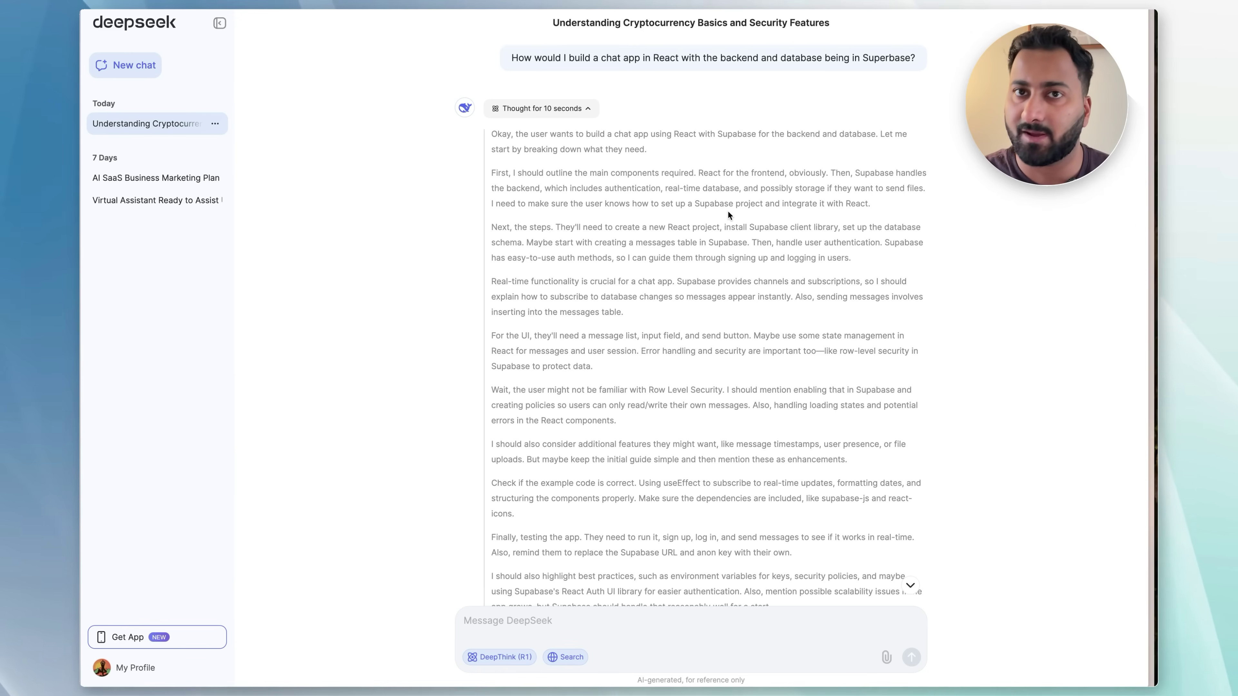
scroll(728, 211, "down", 2)
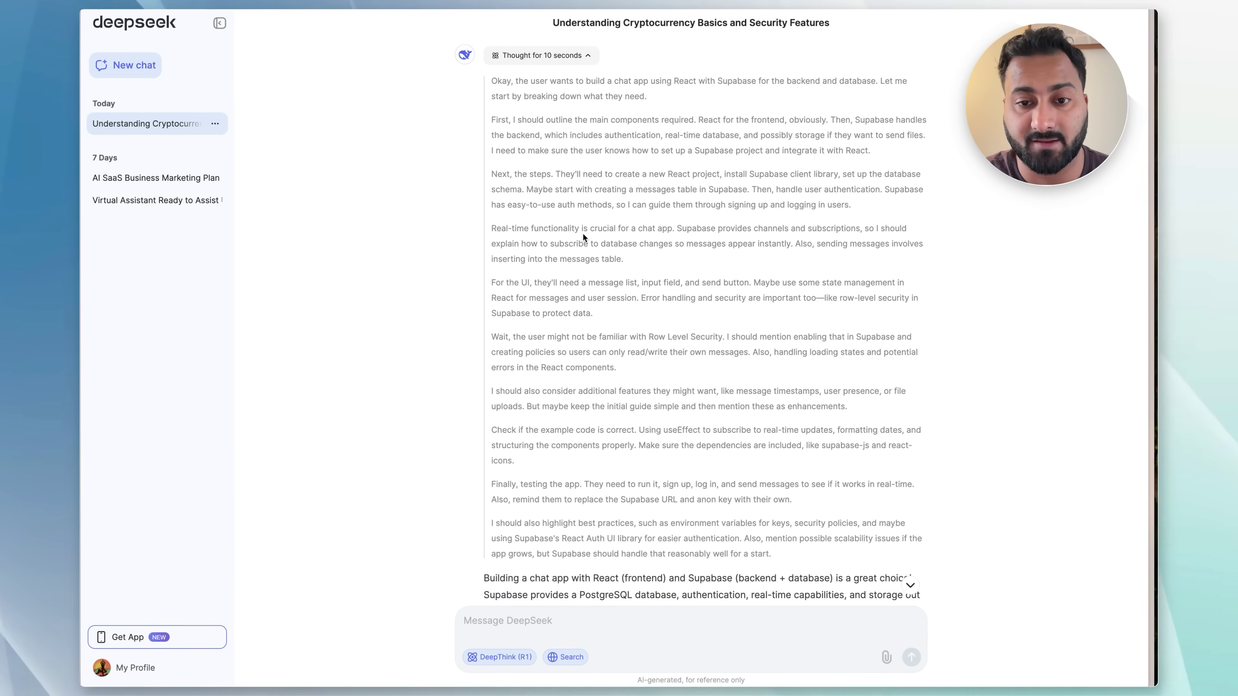
scroll(631, 244, "down", 3)
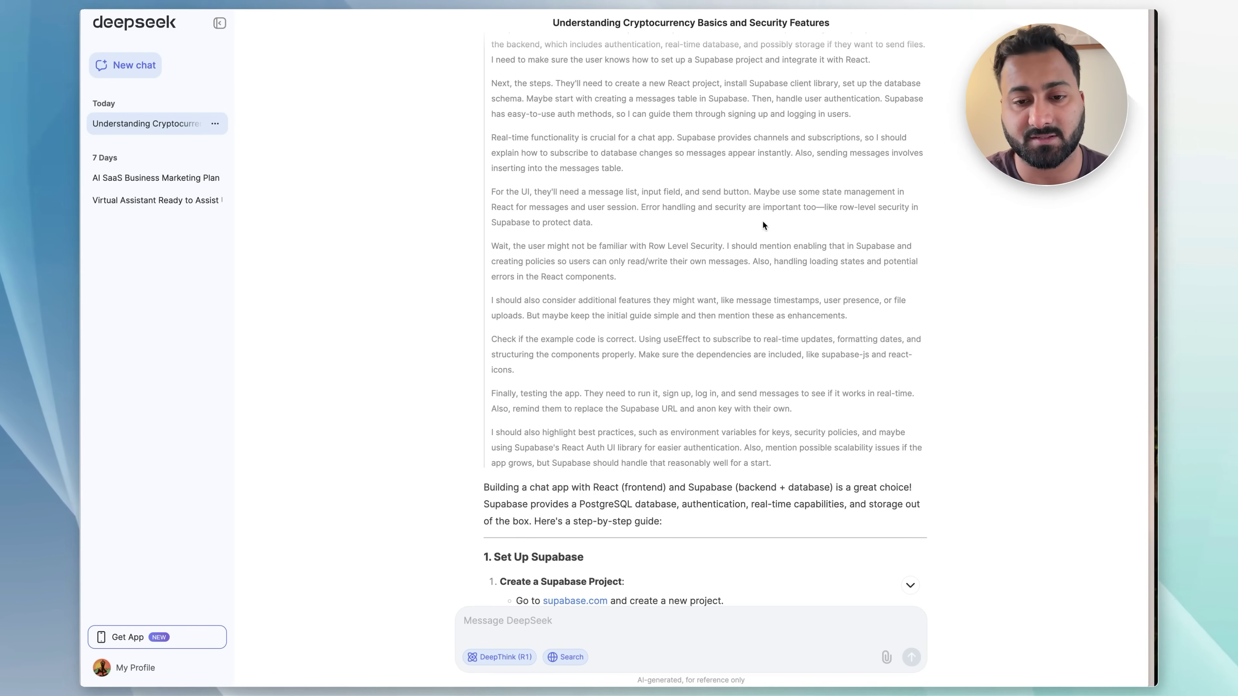
scroll(762, 225, "down", 5)
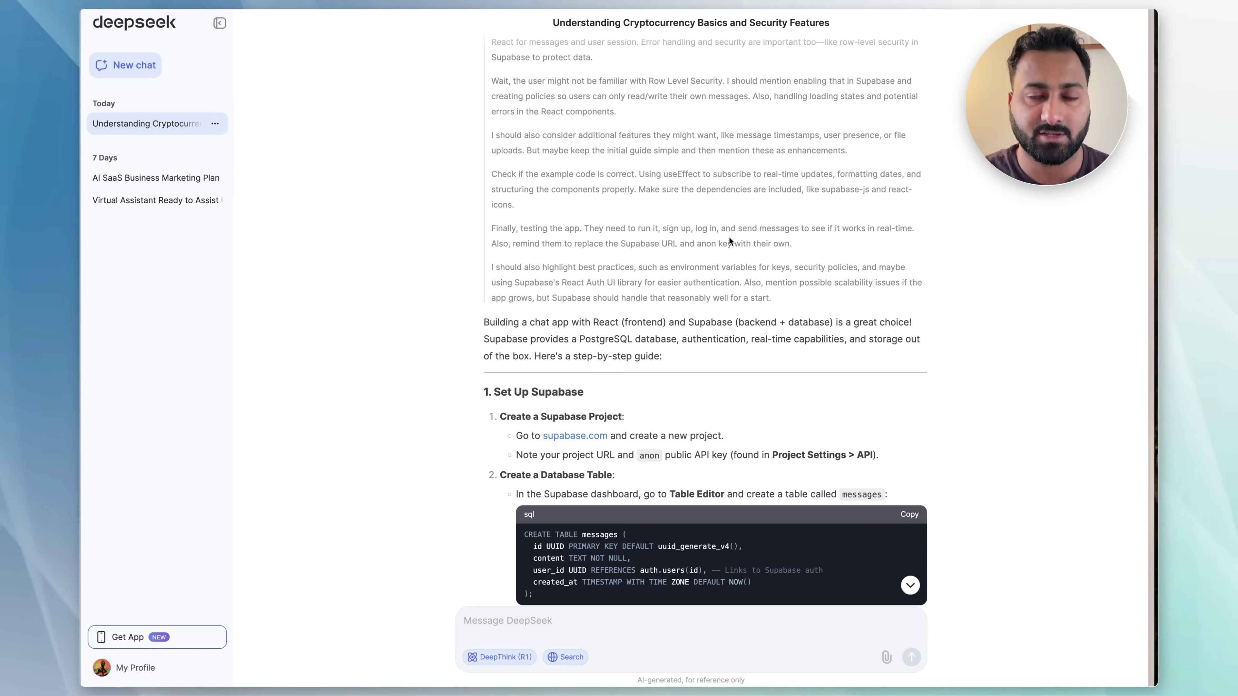
scroll(967, 397, "down", 4)
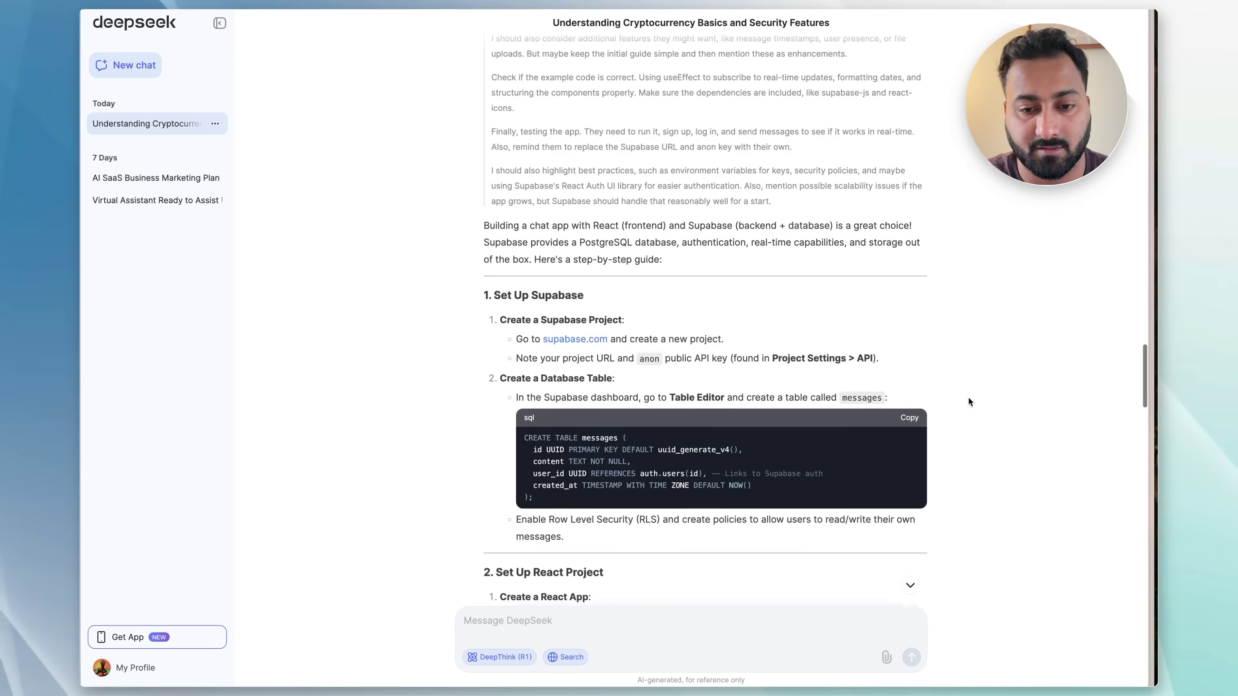
scroll(968, 397, "up", 2)
scroll(968, 398, "down", 4)
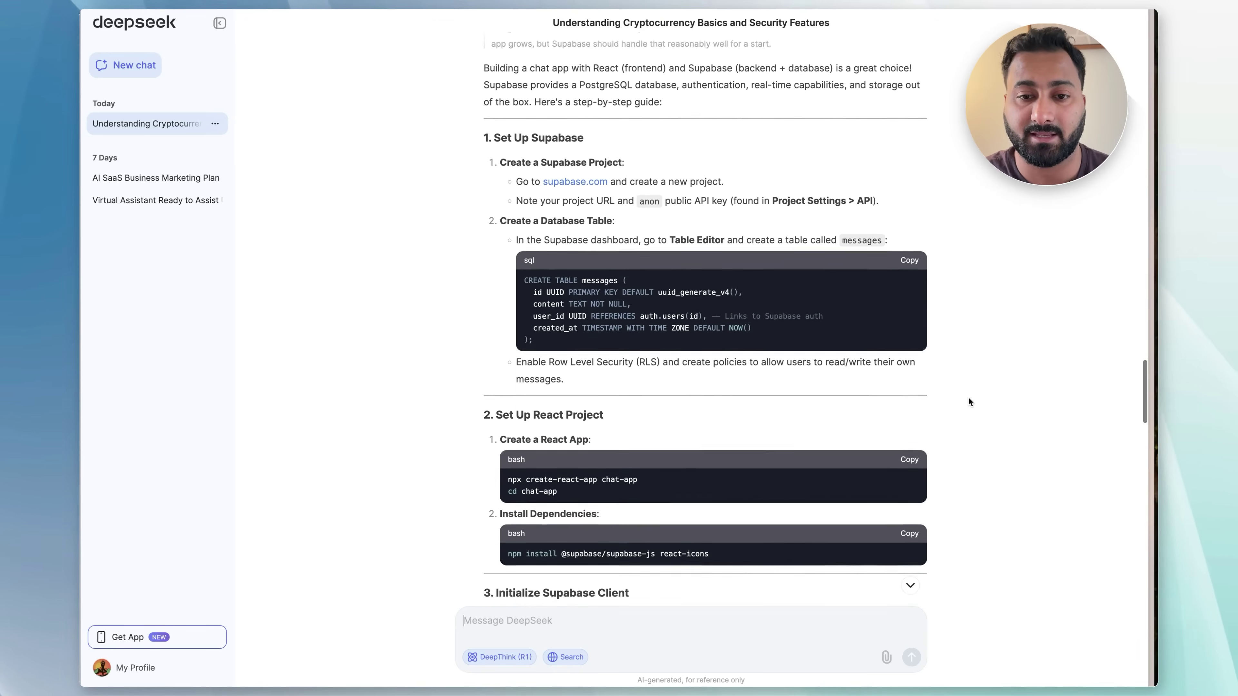
scroll(968, 400, "down", 4)
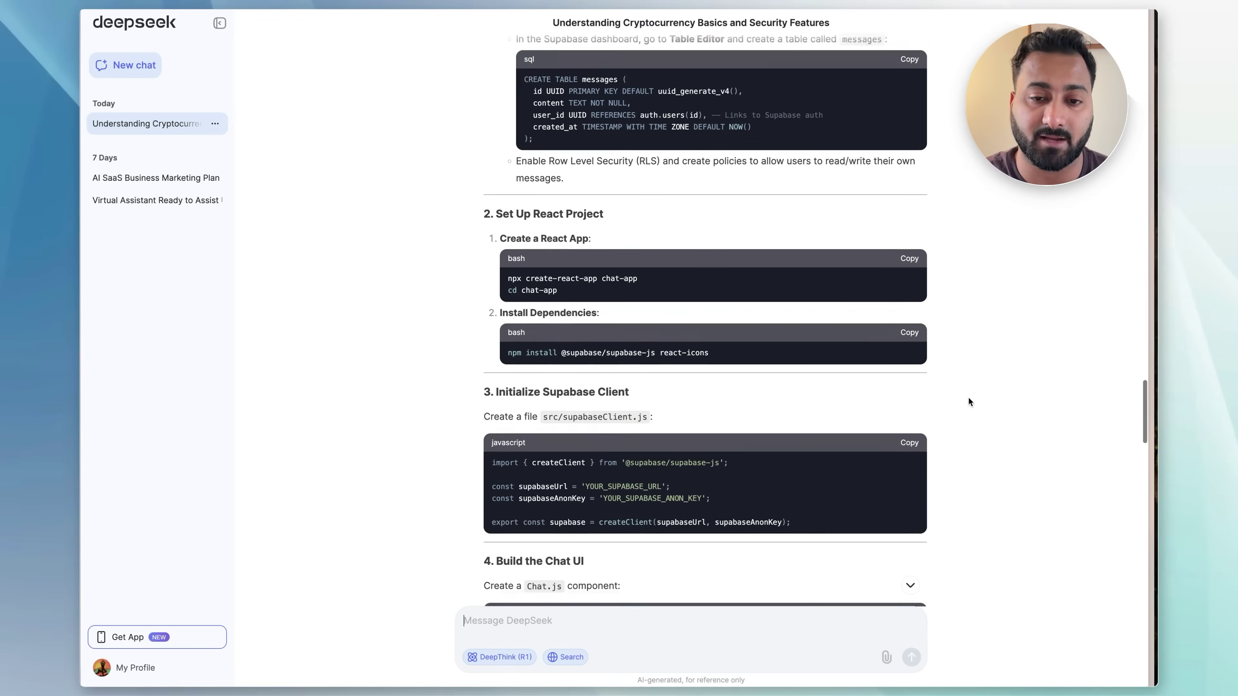
scroll(968, 398, "down", 6)
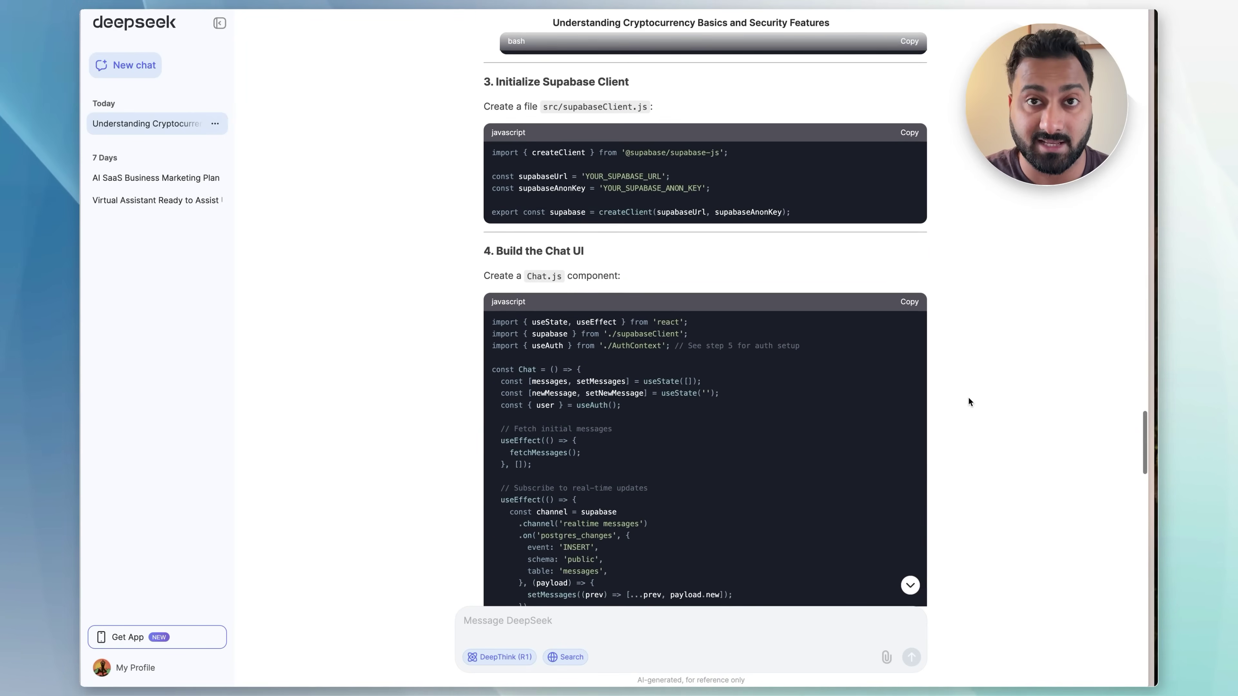
scroll(967, 400, "down", 3)
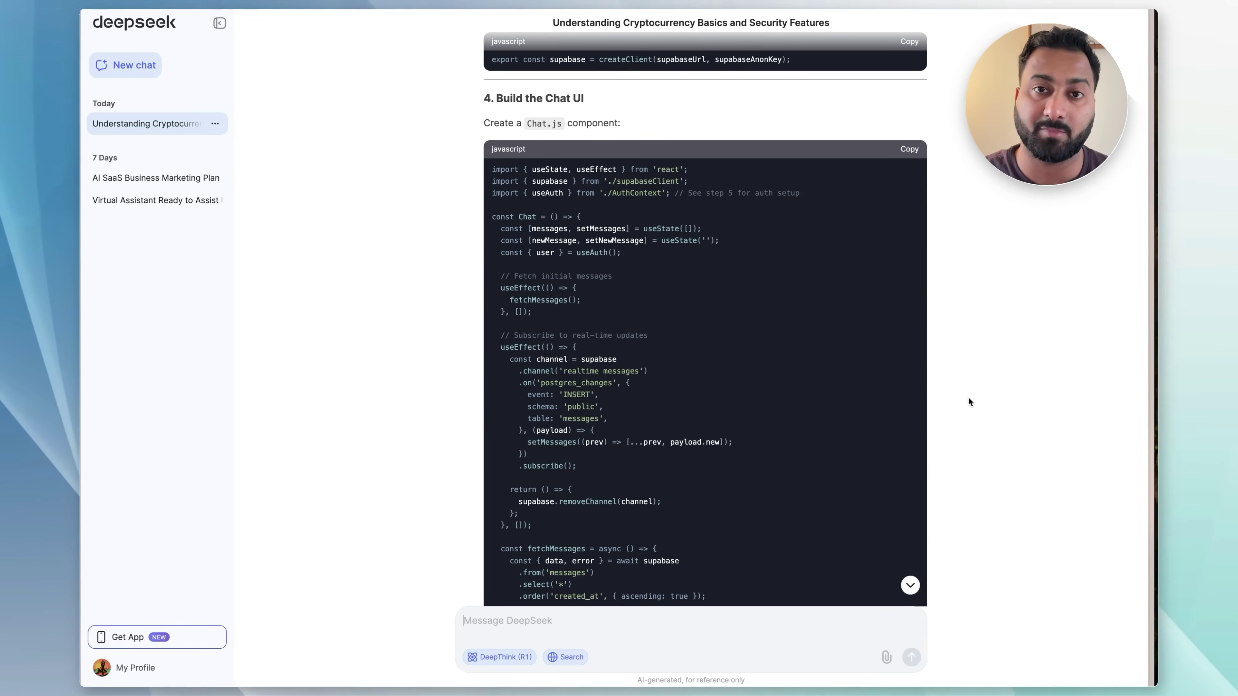
scroll(968, 397, "down", 18)
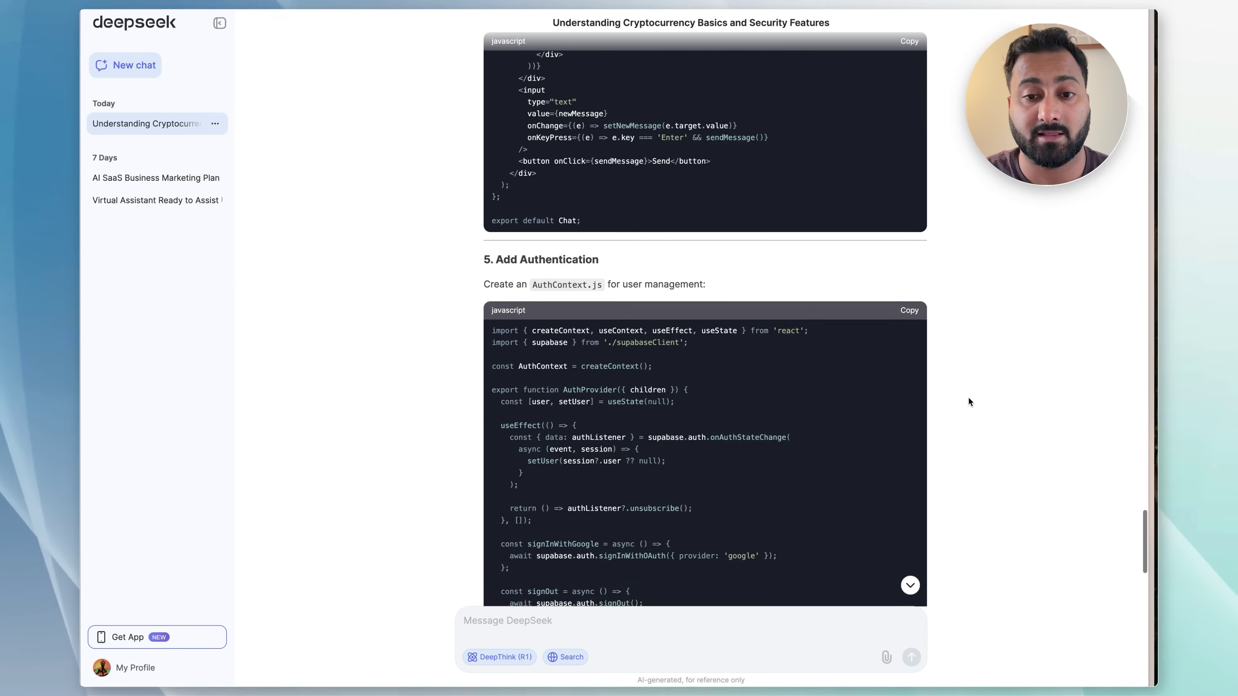
scroll(967, 398, "down", 8)
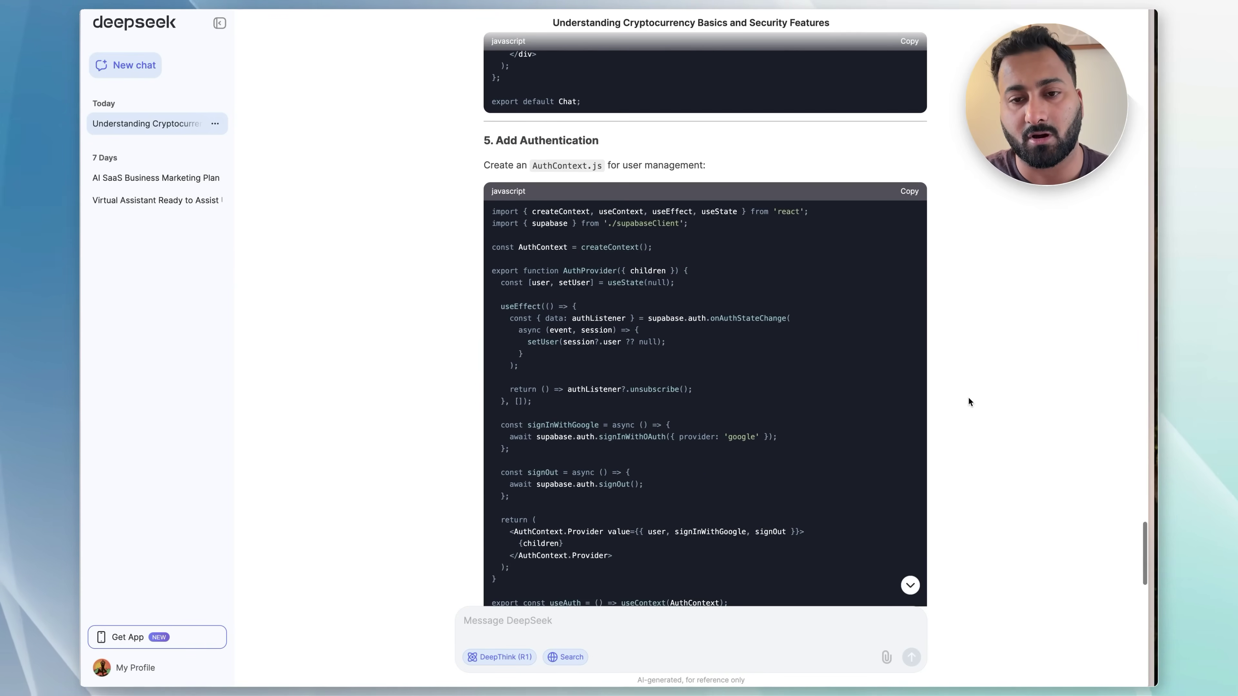
scroll(968, 397, "down", 7)
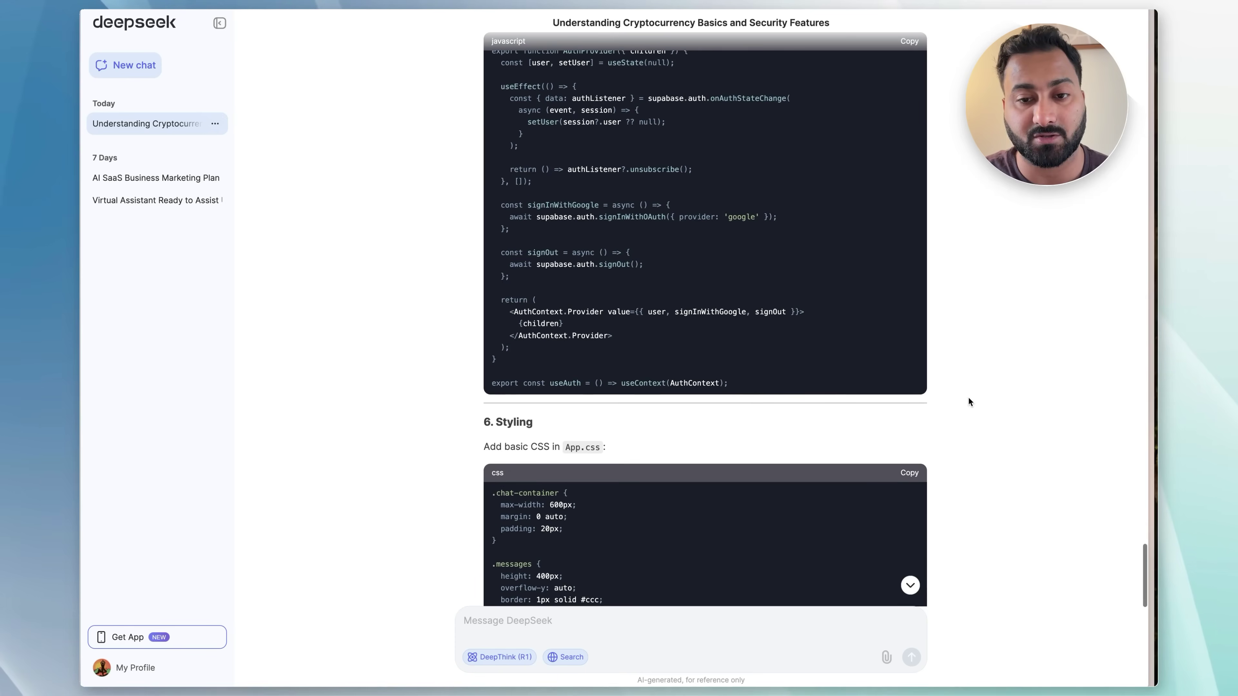
scroll(968, 398, "down", 12)
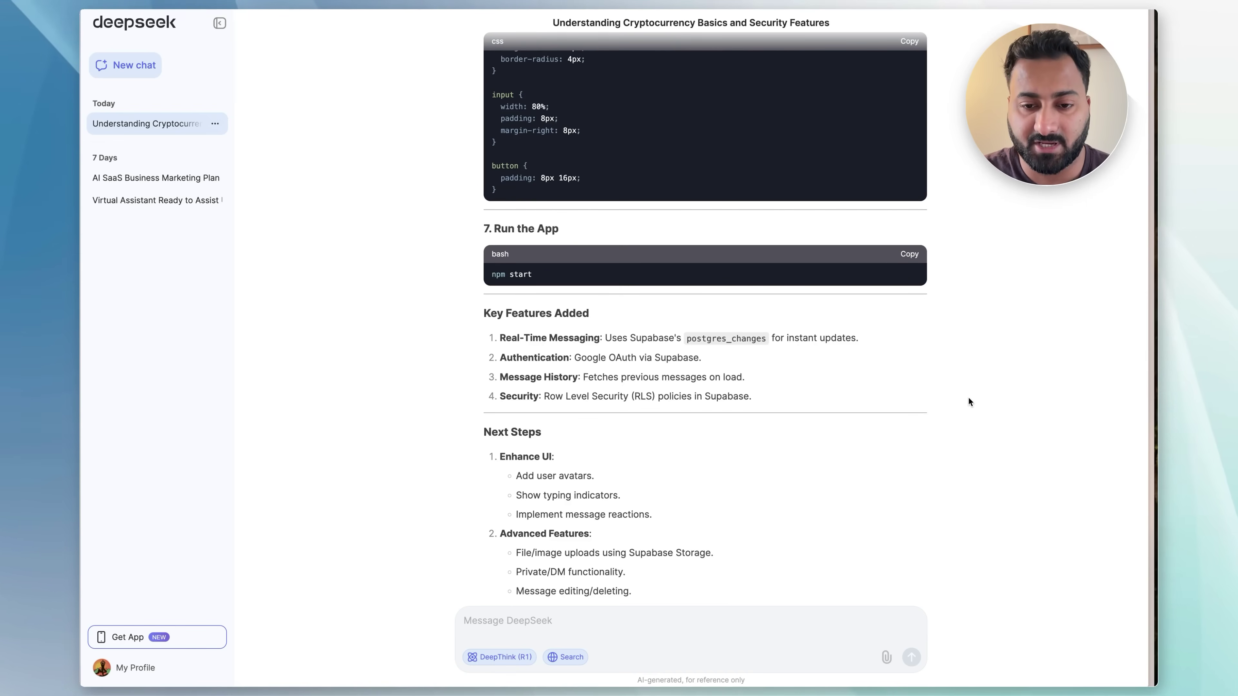
scroll(890, 393, "up", 20)
scroll(890, 394, "up", 4)
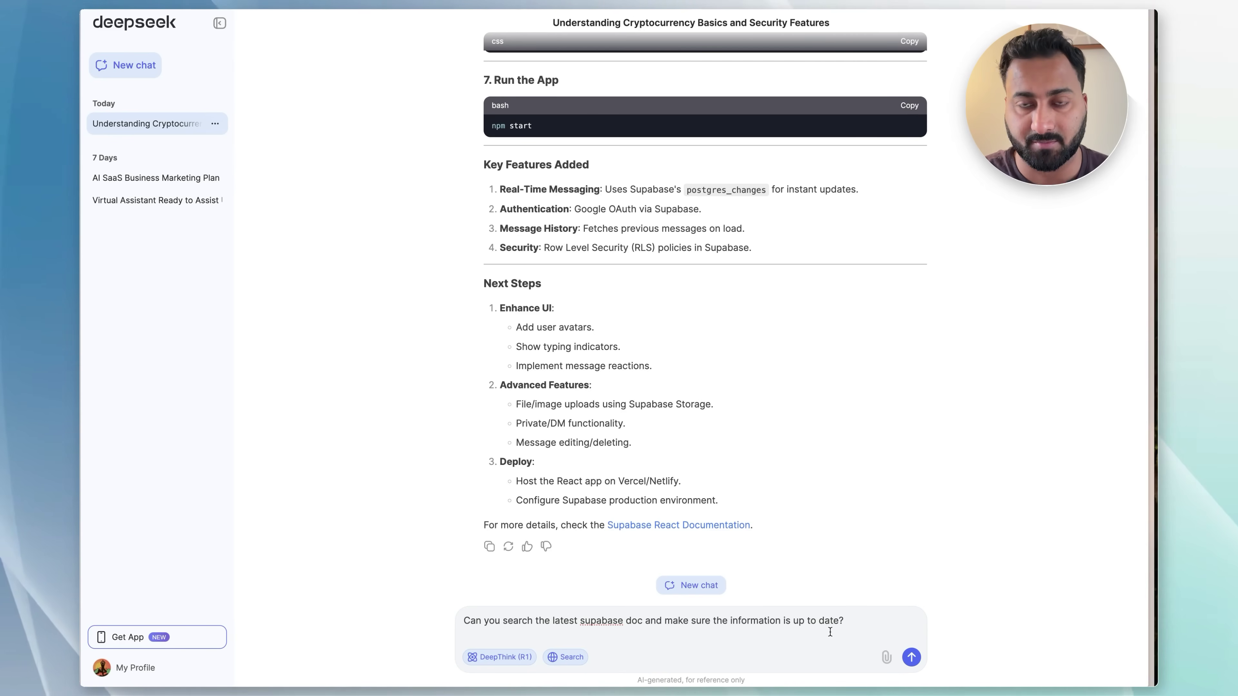
Step: Send the follow-up asking to check the guide against the latest Supabase docs
left_click(911, 658)
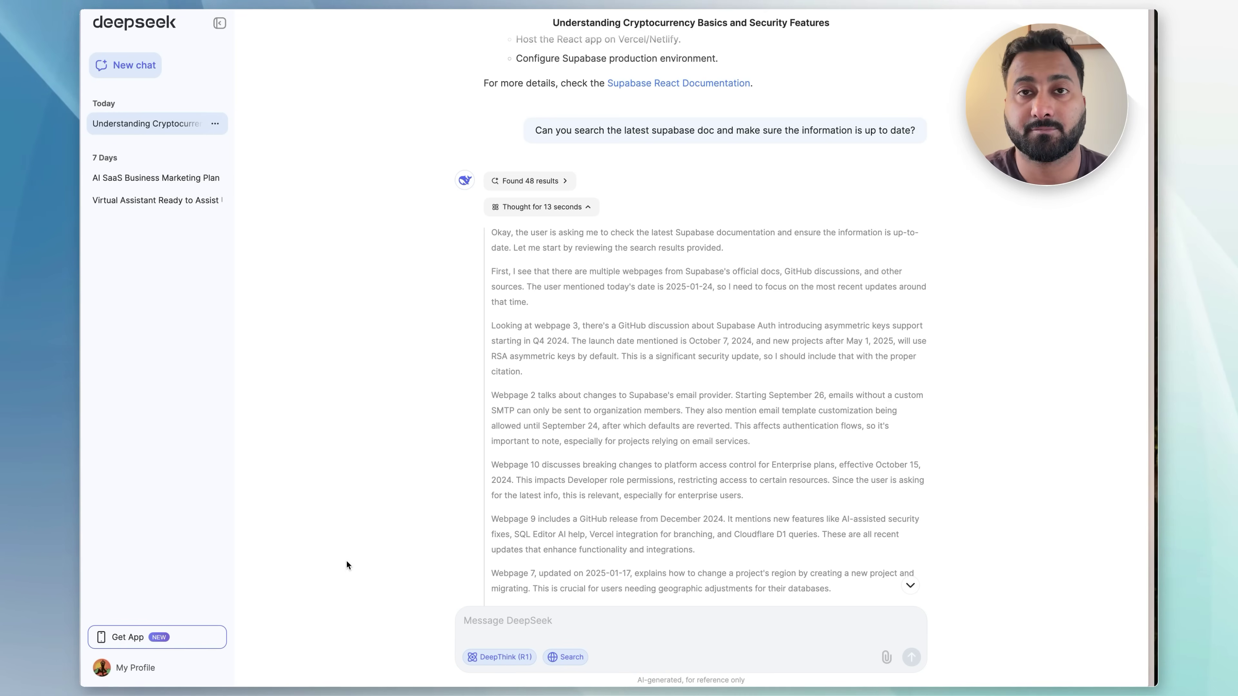
left_click(203, 671)
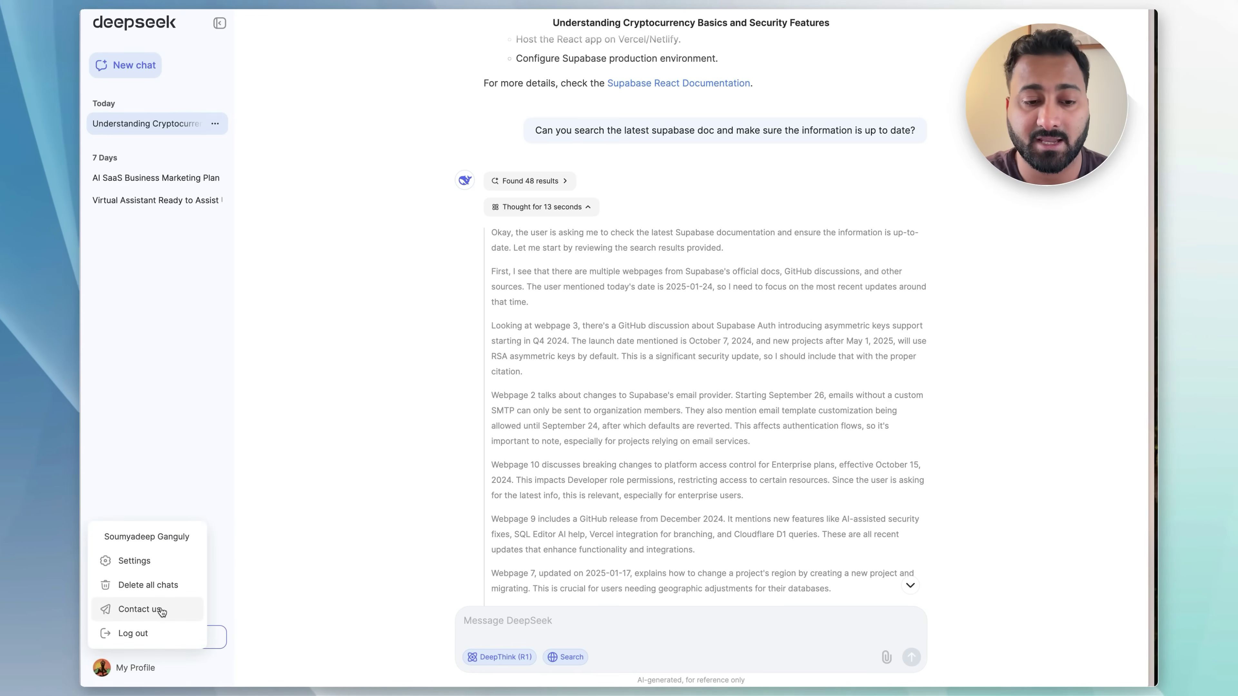
left_click(361, 469)
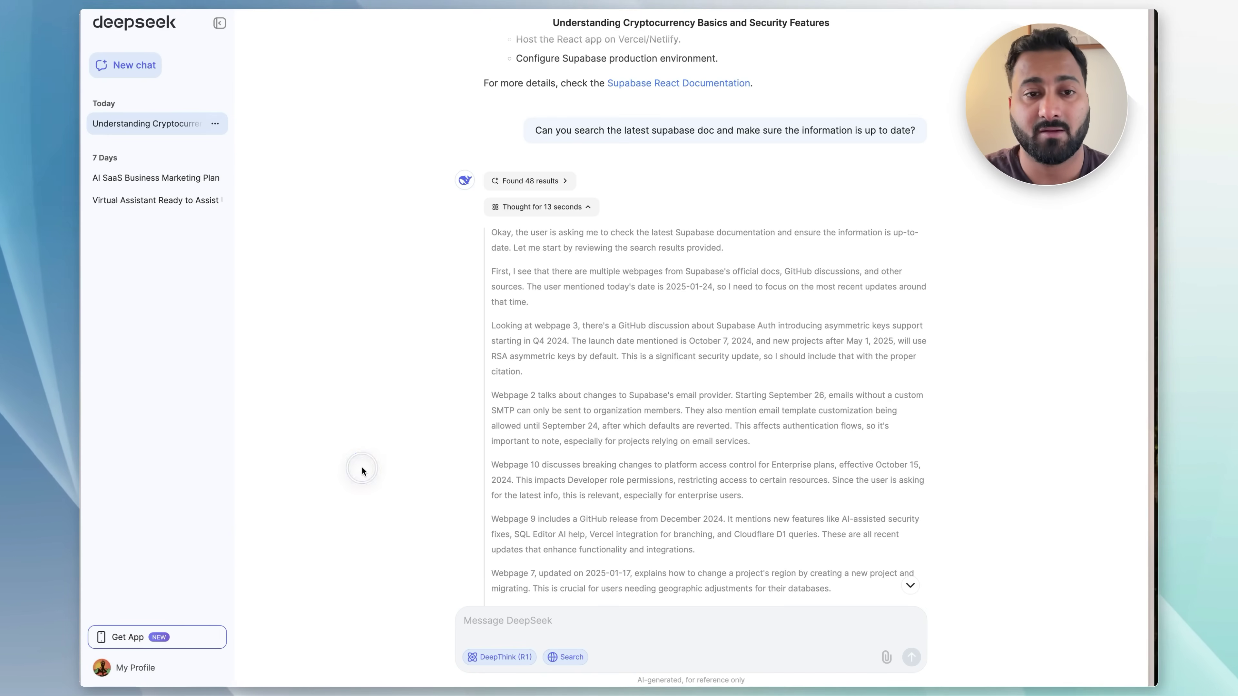